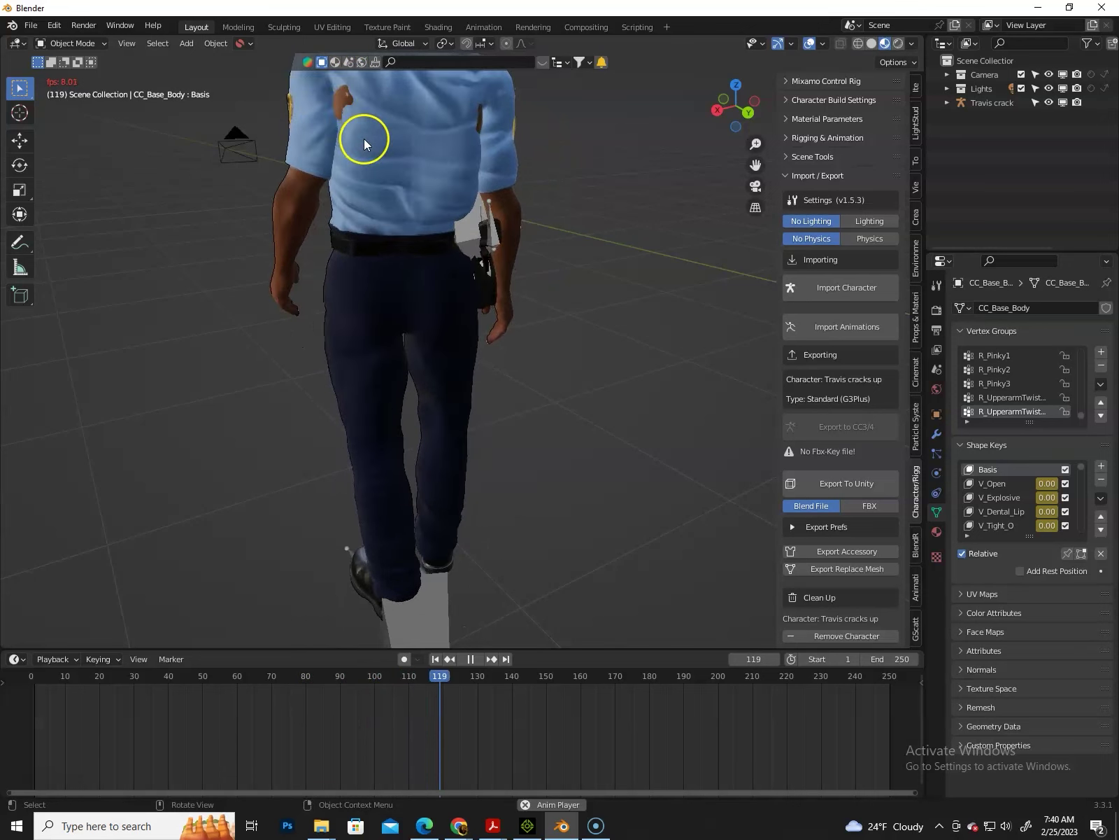
Play and scrub the character animation, examining the back of the police shirt for skin poking through
right_click_drag(393, 242, 445, 192, "shift")
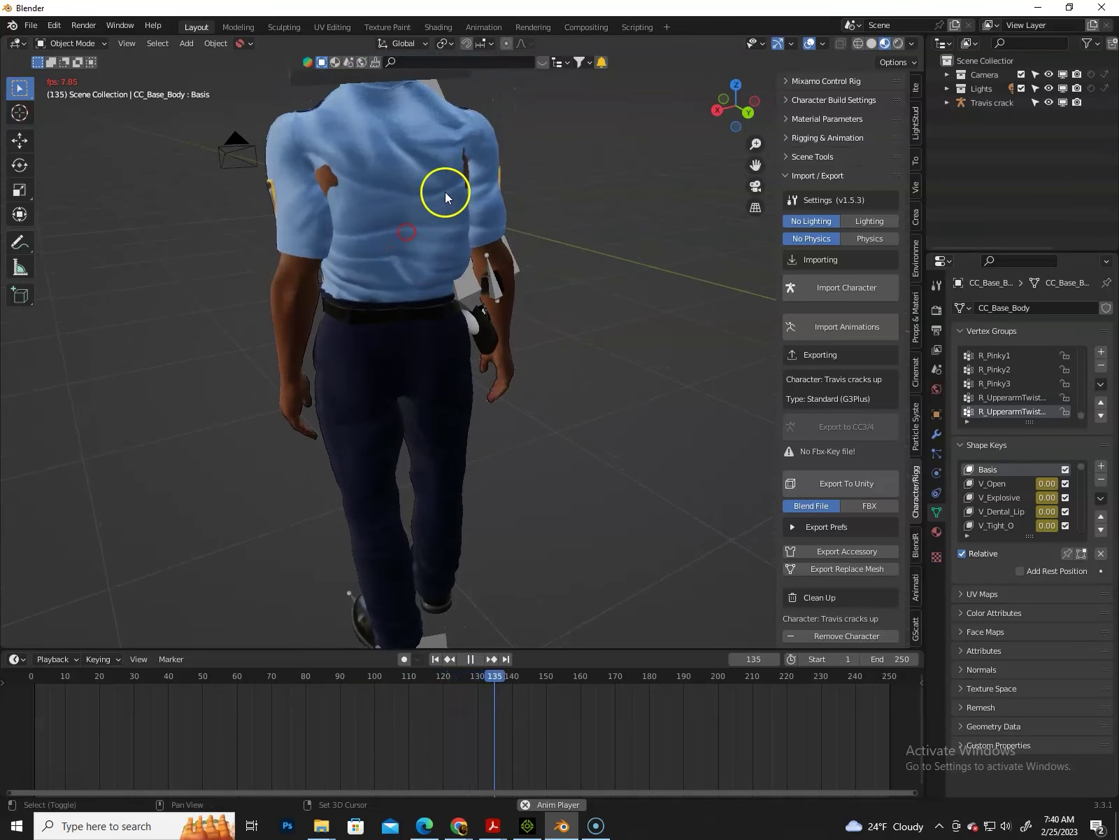
left_click(473, 660)
key("shift+ctrl+space")
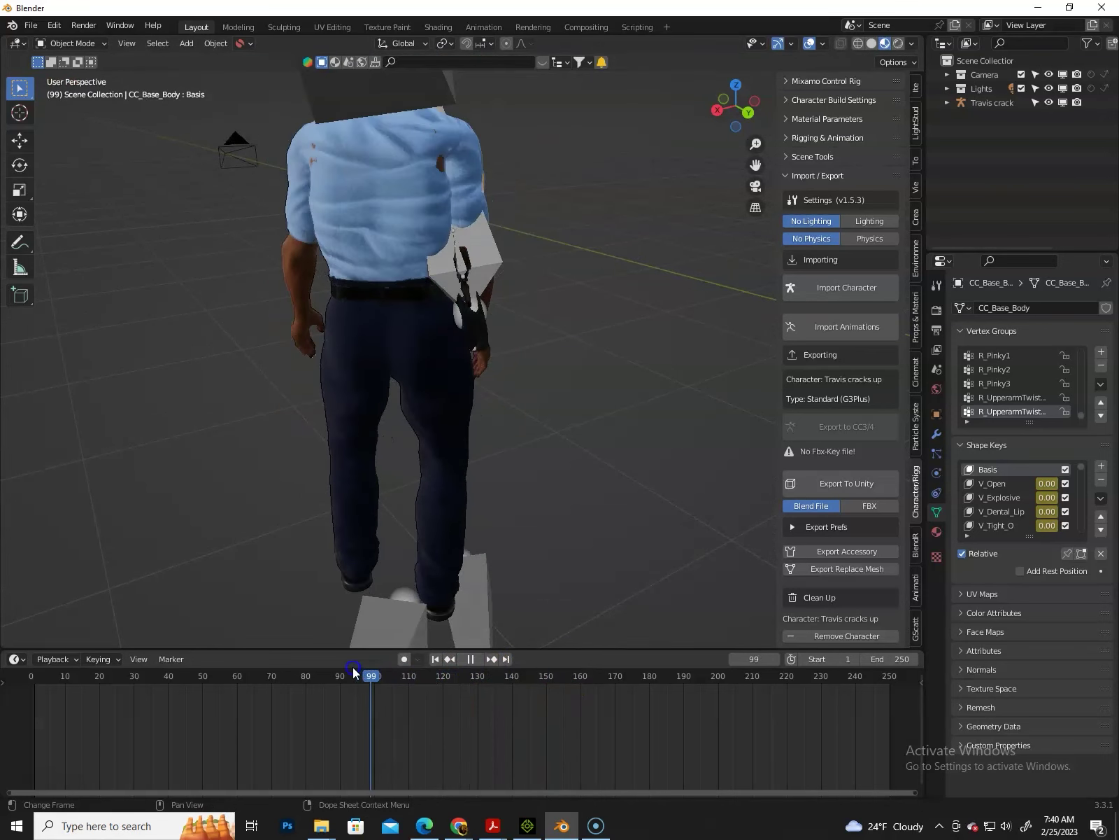
key("space")
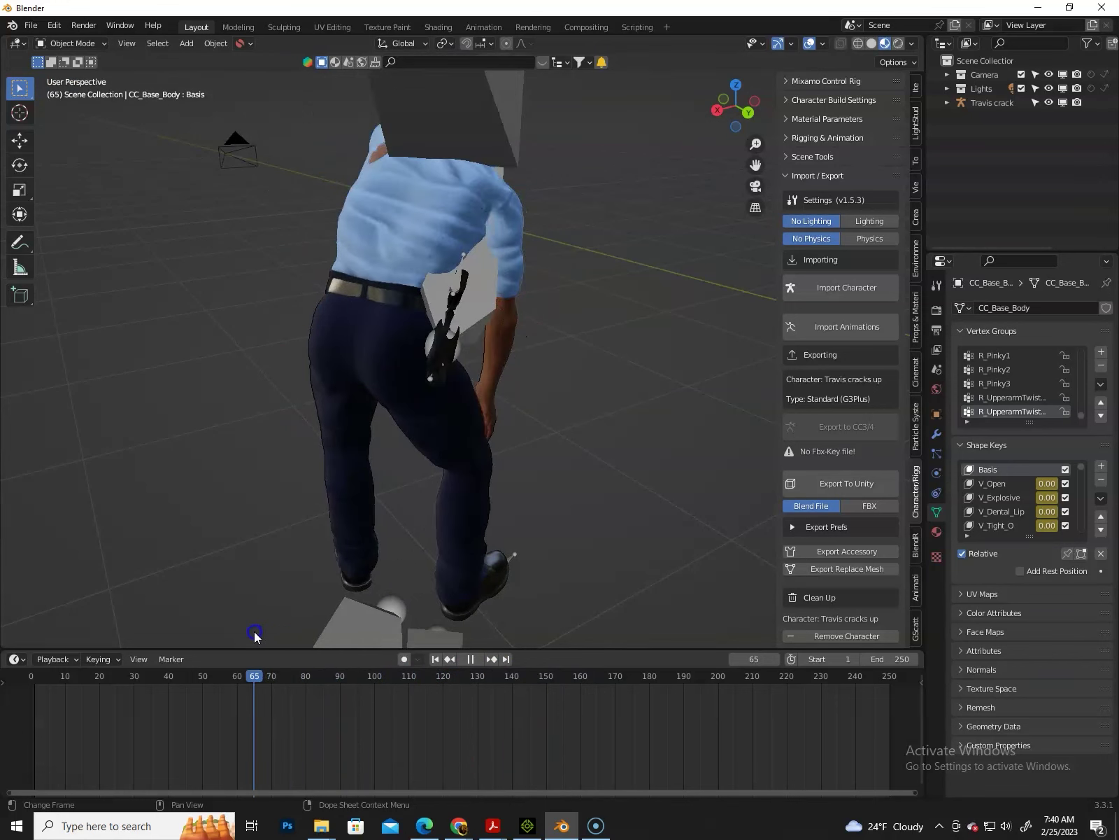
key("space")
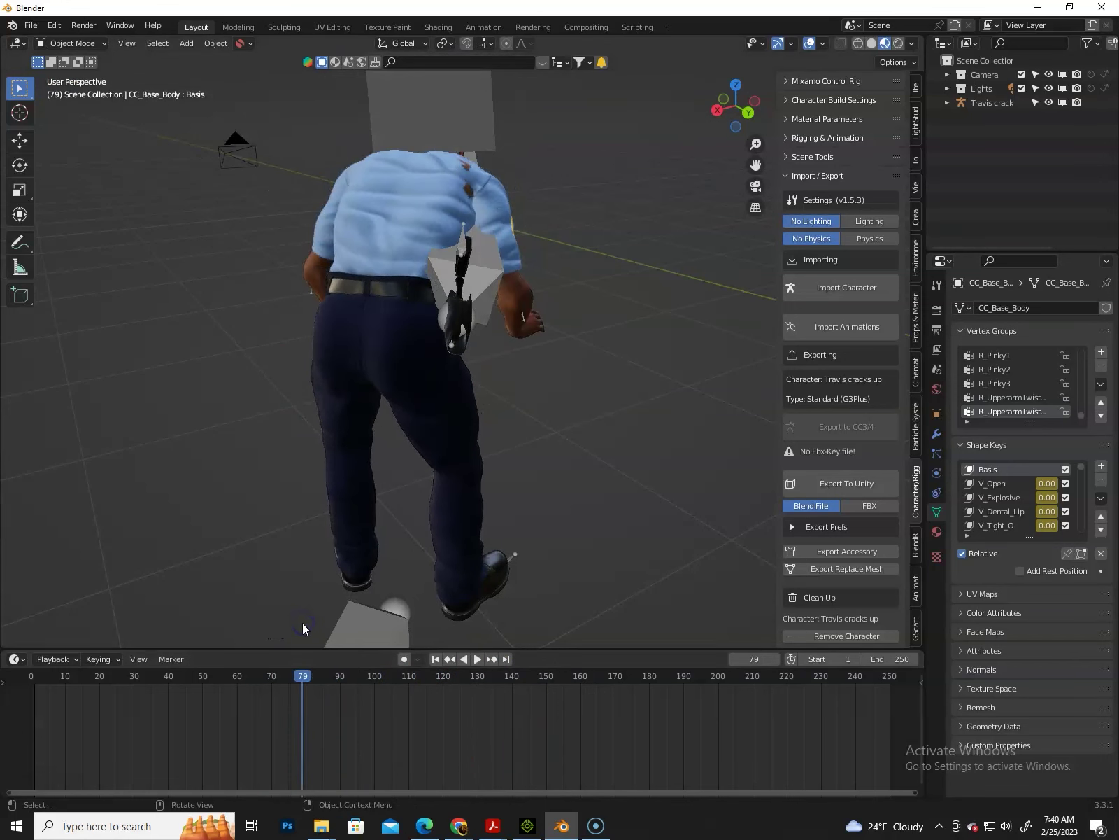
left_click_drag(308, 674, 295, 674)
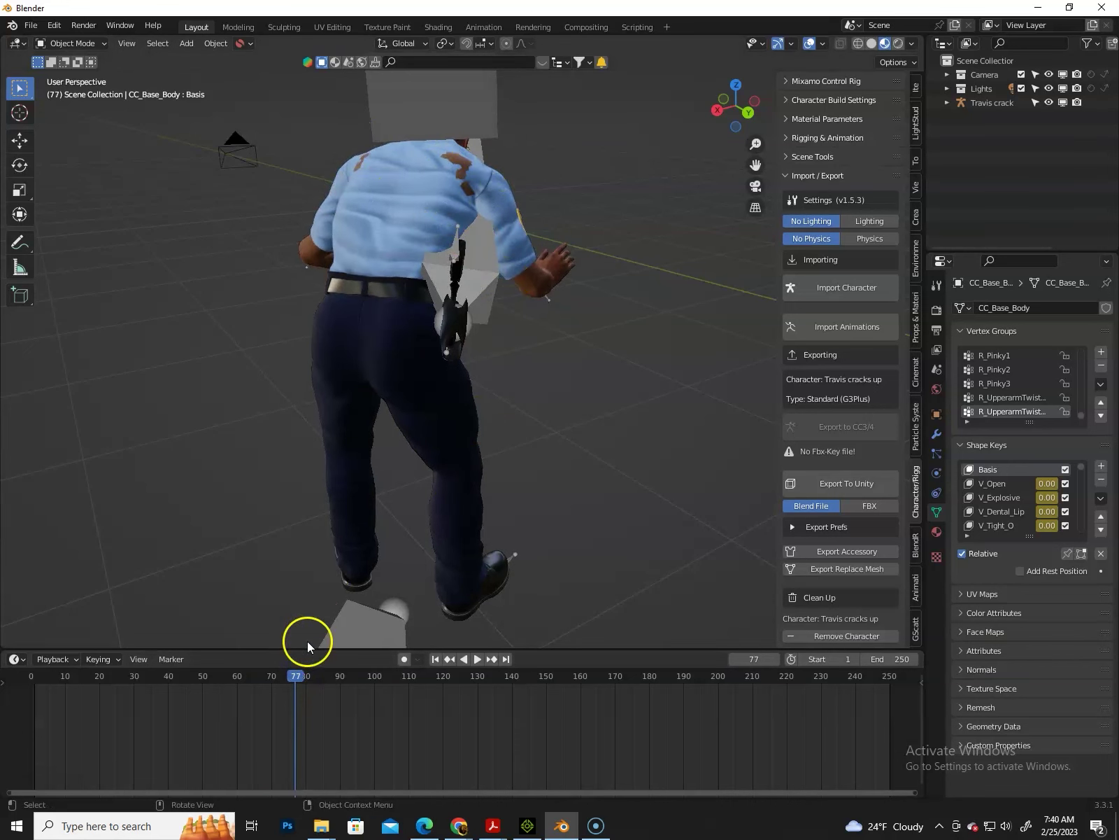
left_click_drag(296, 674, 233, 675)
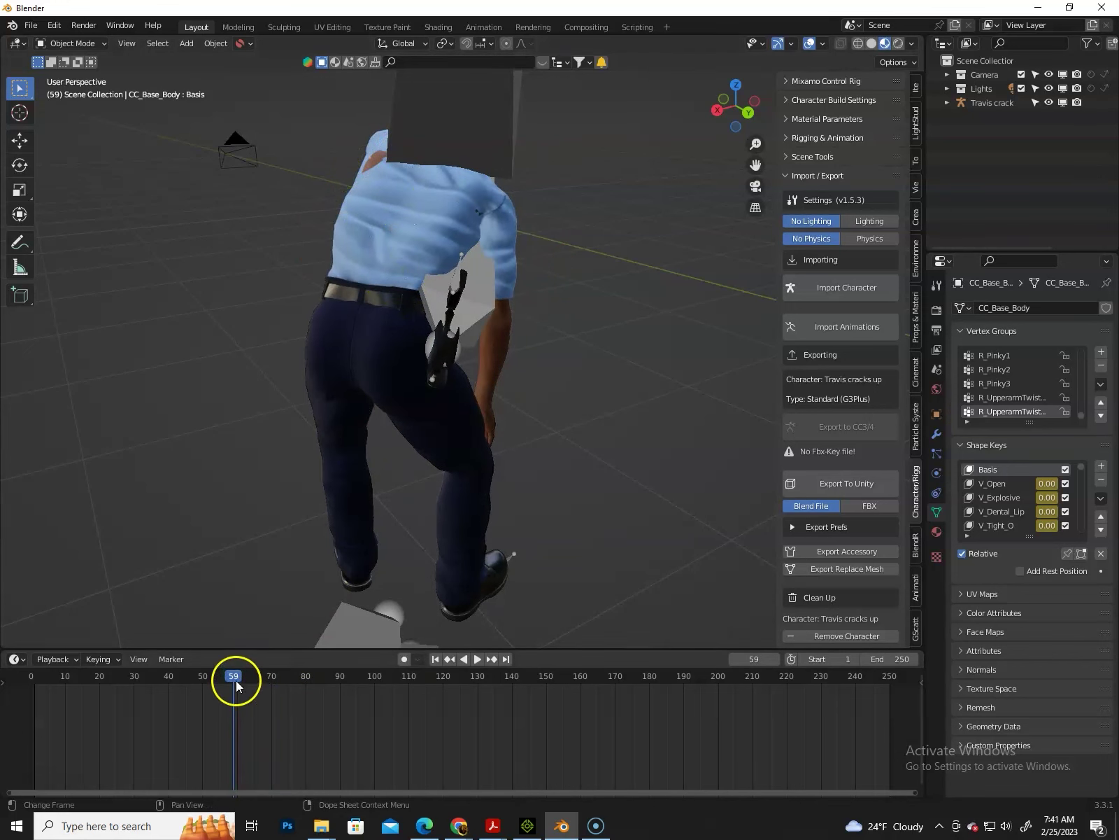
left_click_drag(205, 684, 35, 704)
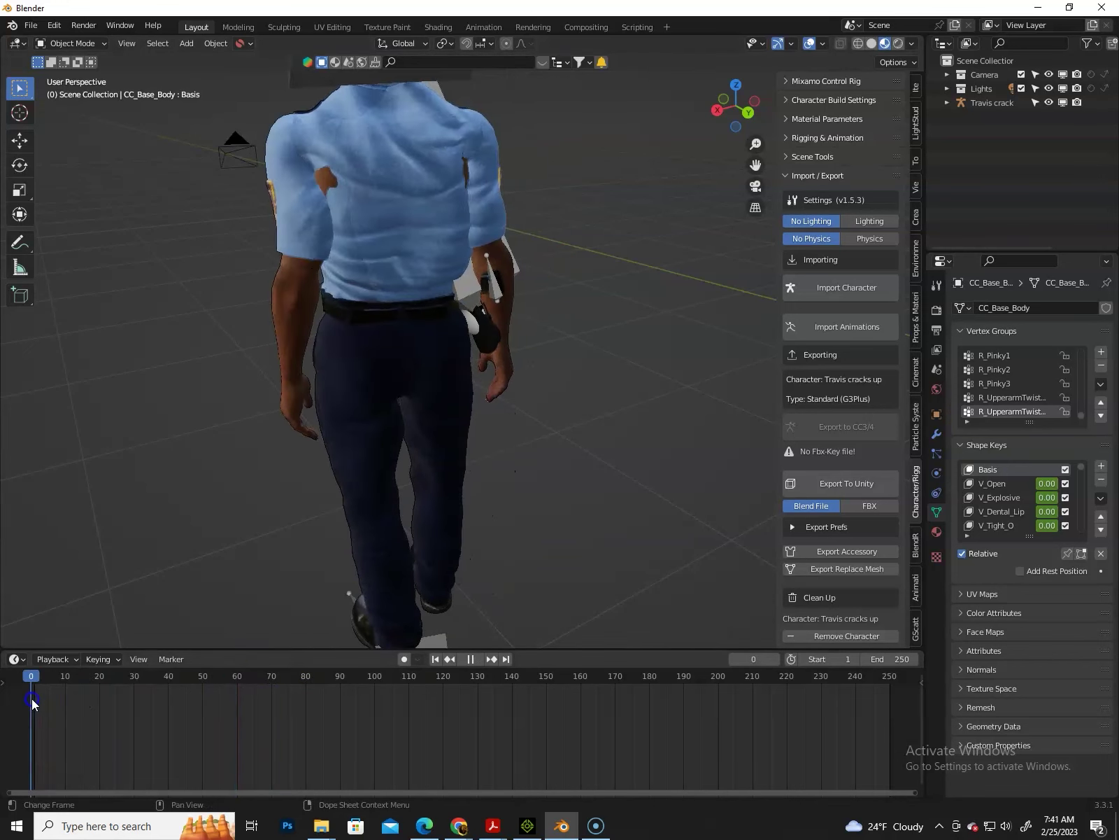
Put the police shirt into Sculpt Mode and sculpt over the exposed skin near both armpits at frame 0
left_click(387, 213)
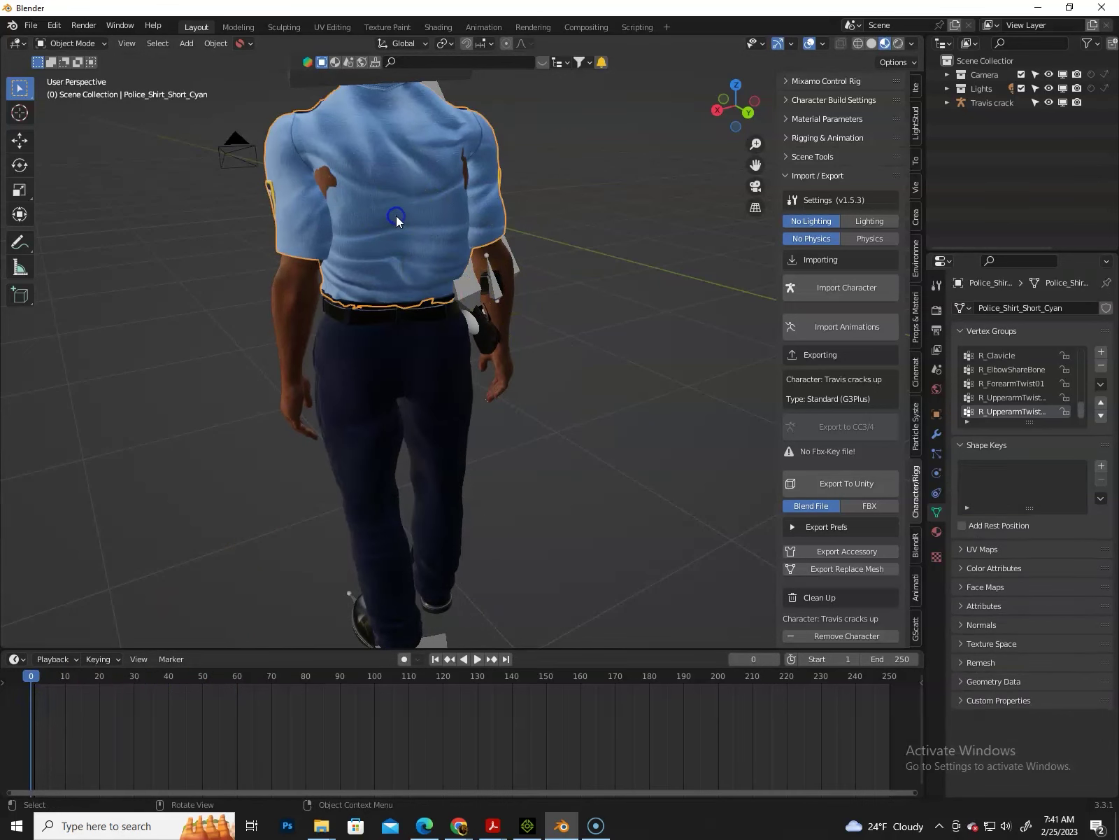
left_click(101, 45)
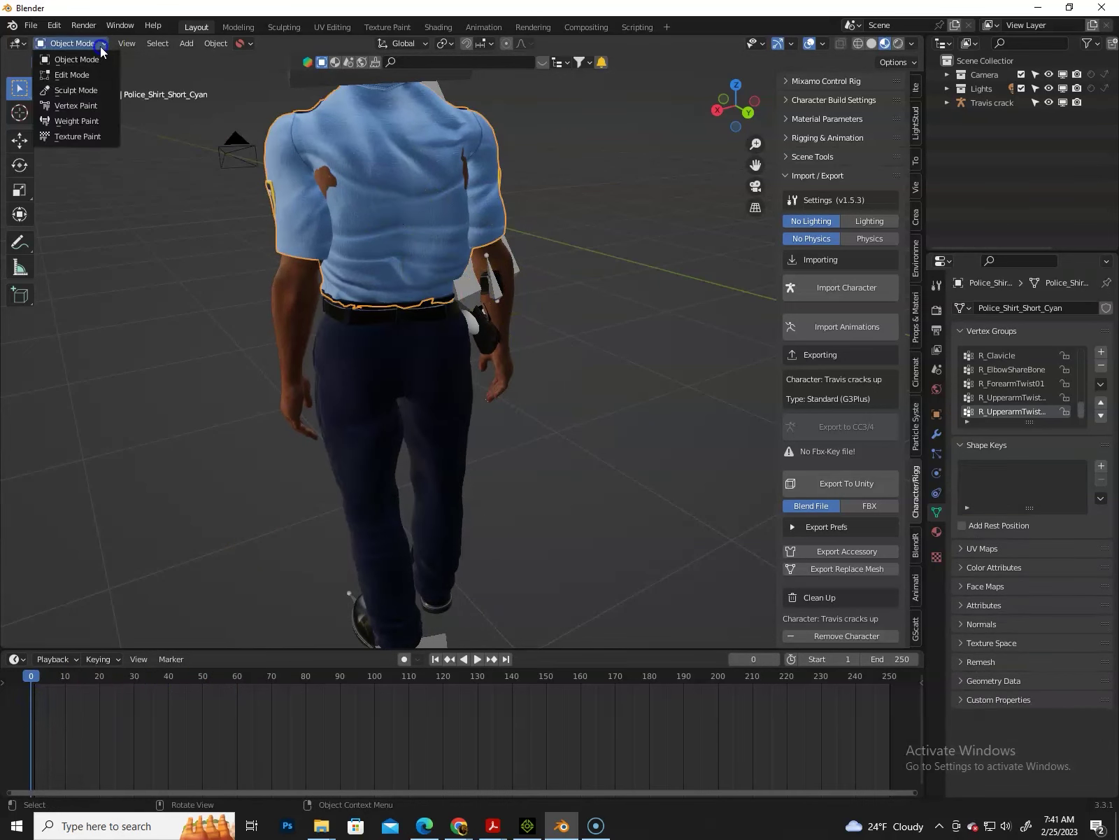
left_click(91, 90)
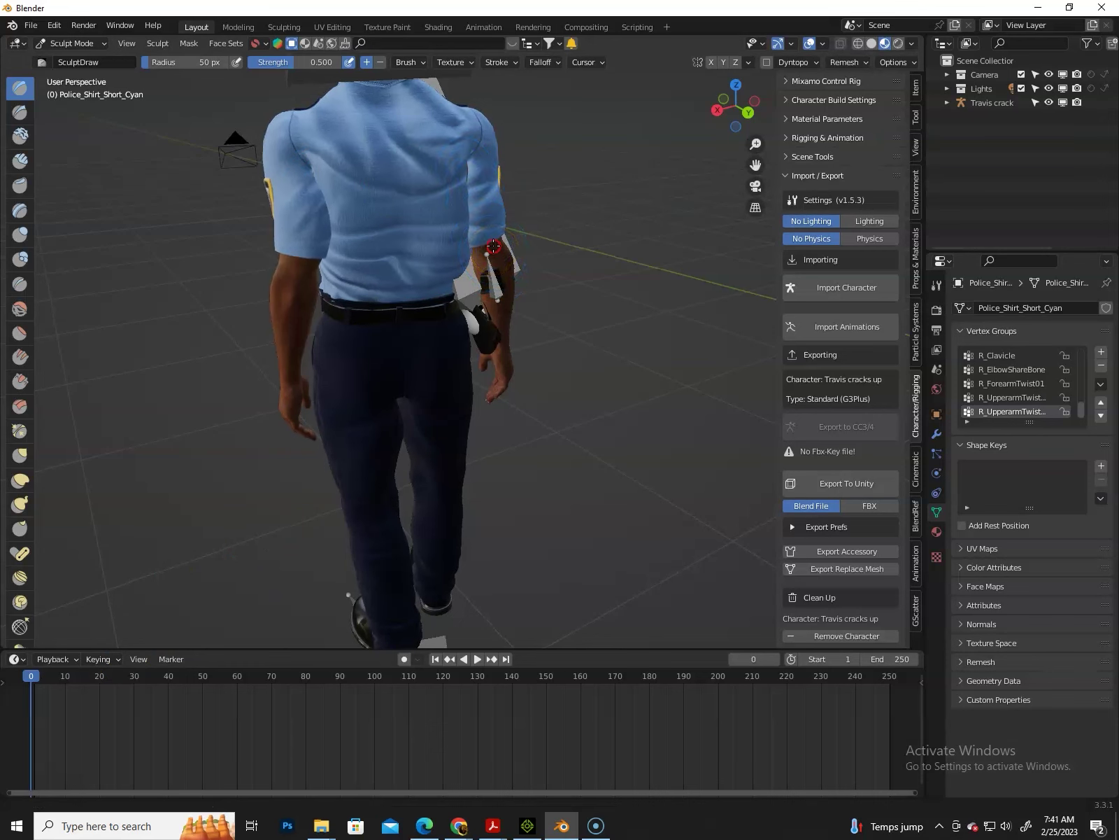
scroll(494, 251, "up", 4)
middle_click_drag(489, 208, 534, 465, "shift")
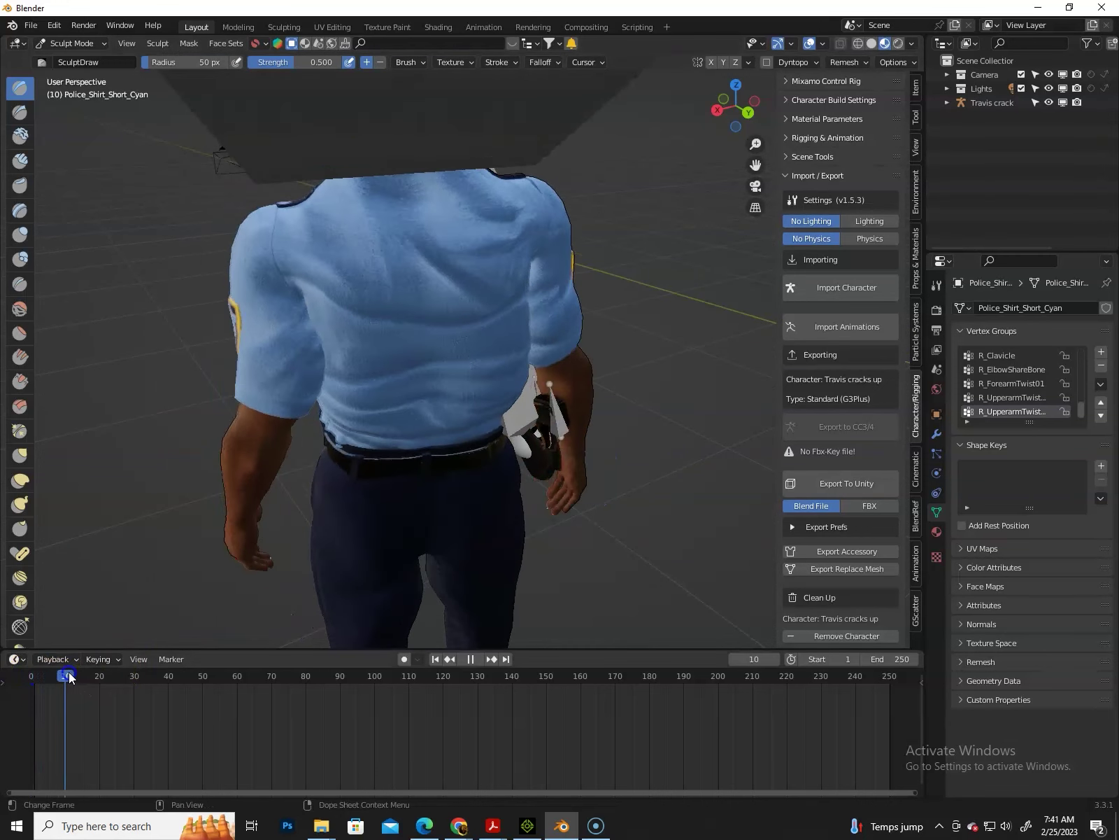
Advance to frame 18 and sculpt the shirt's upper back and armpit outward to cover the exposed skin patches
key("space")
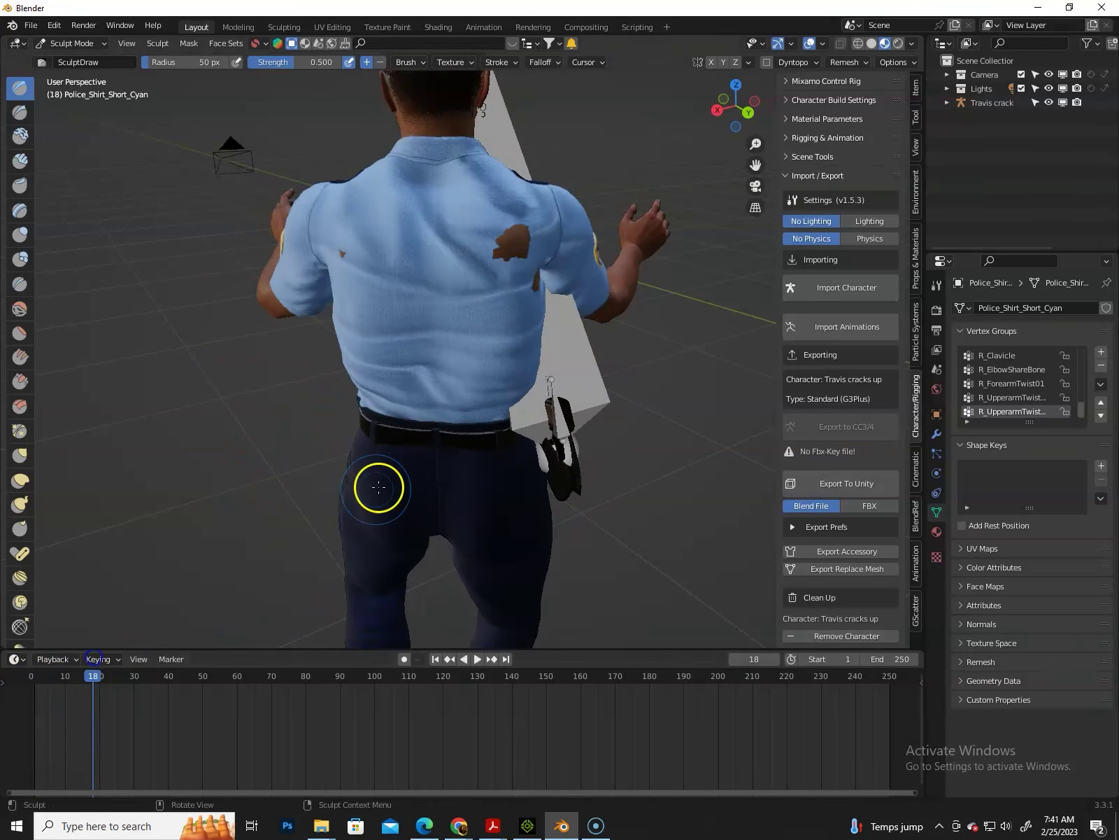
key("ctrl+z")
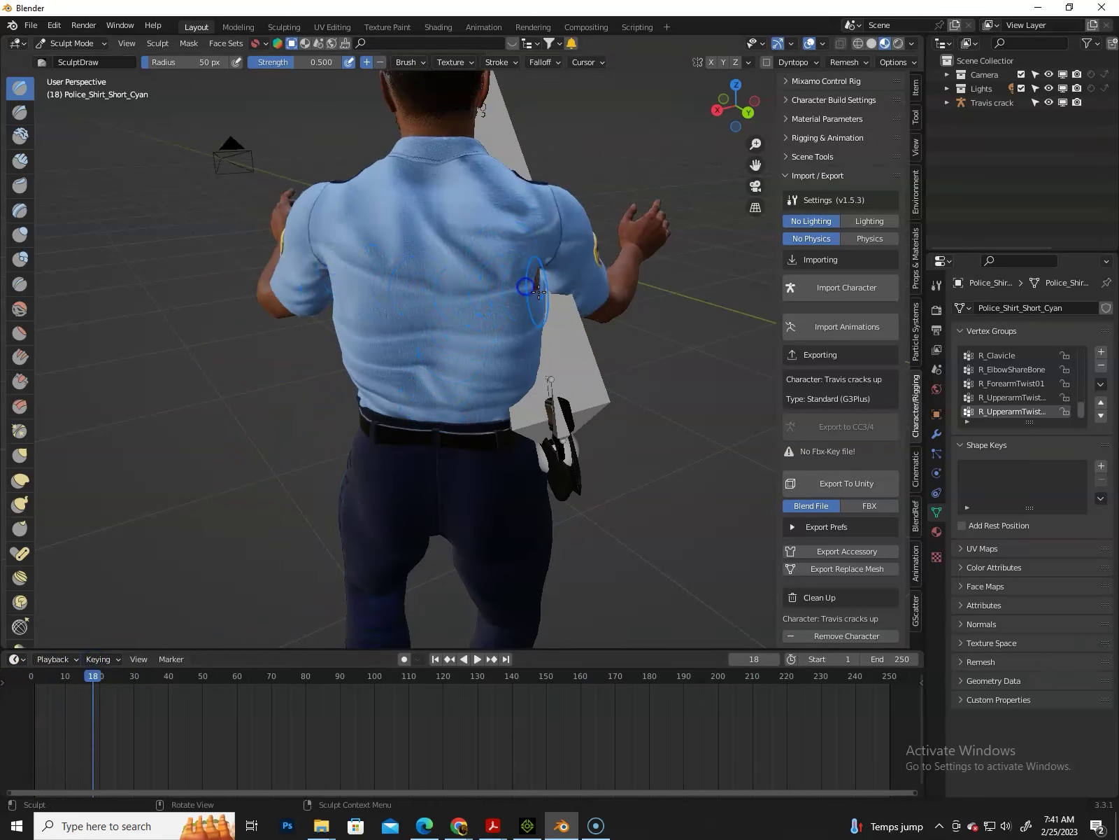
mouse_move(542, 297)
middle_mouse_down()
mouse_move(587, 345)
mouse_move(557, 350)
mouse_move(549, 333)
mouse_move(707, 383)
middle_mouse_up()
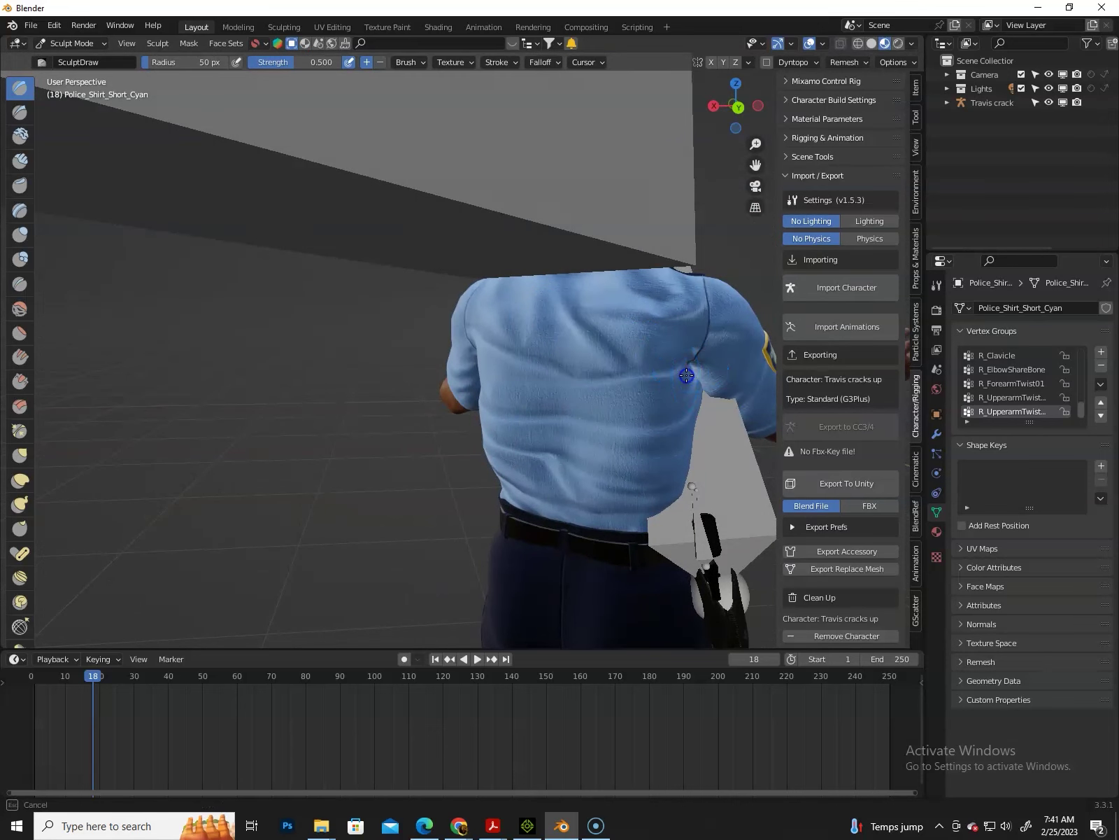
middle_click_drag(475, 410, 590, 400)
middle_click_drag(457, 448, 732, 413, "shift")
middle_click_drag(358, 396, 622, 435)
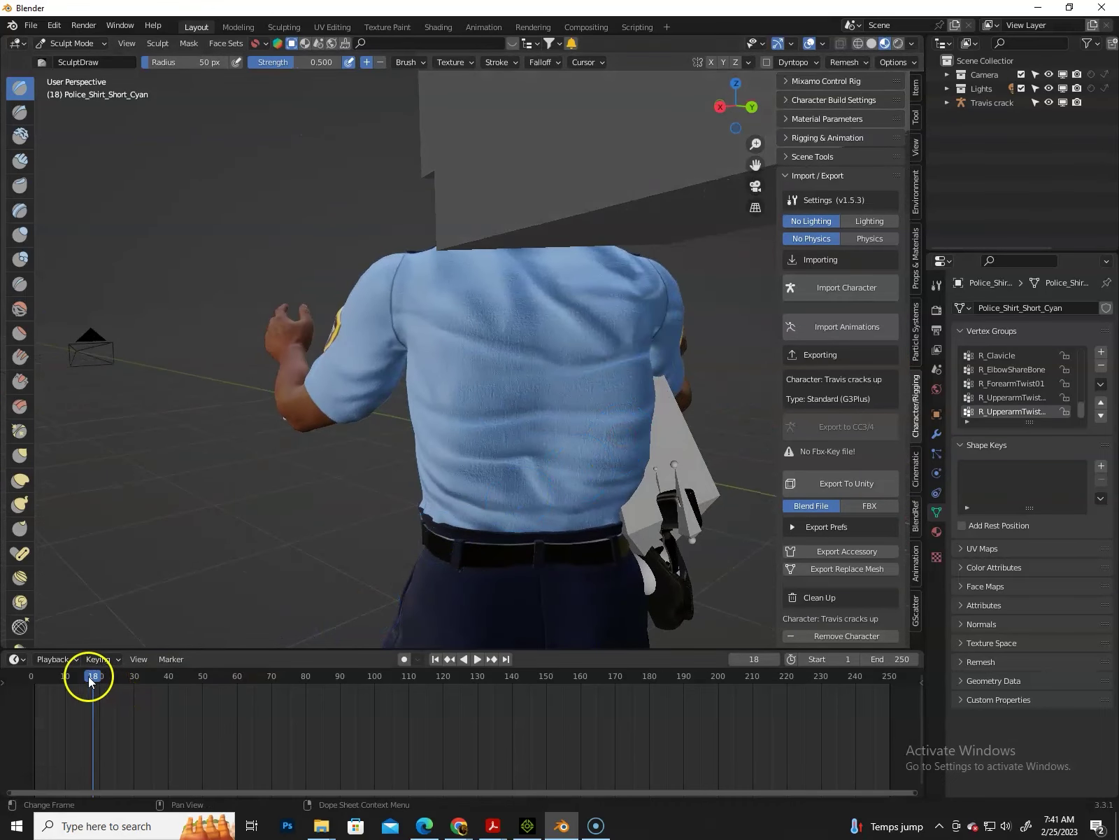
Advance the animation to frame 75 and sculpt over the two skin patches across the shirt's upper back
key("space")
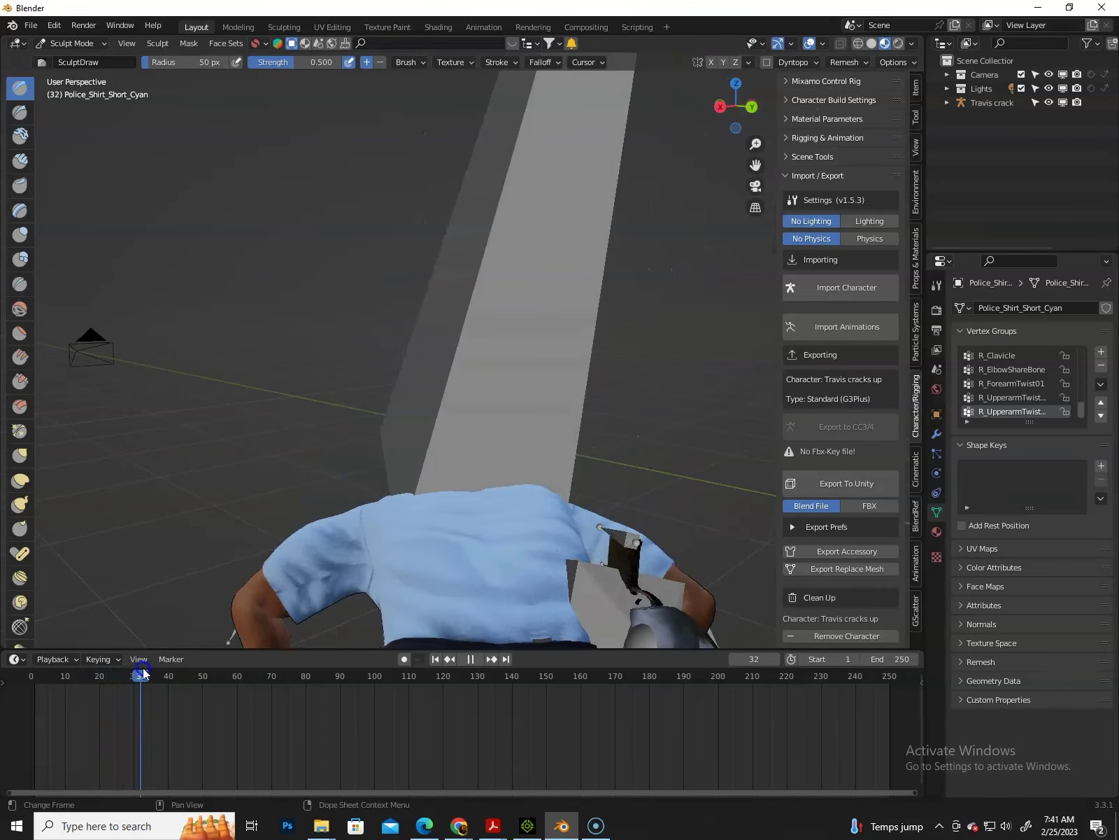
key("space")
middle_click_drag(419, 420, 532, 392)
mouse_move(592, 496)
middle_mouse_down()
mouse_move(542, 518)
mouse_move(230, 501)
middle_mouse_up()
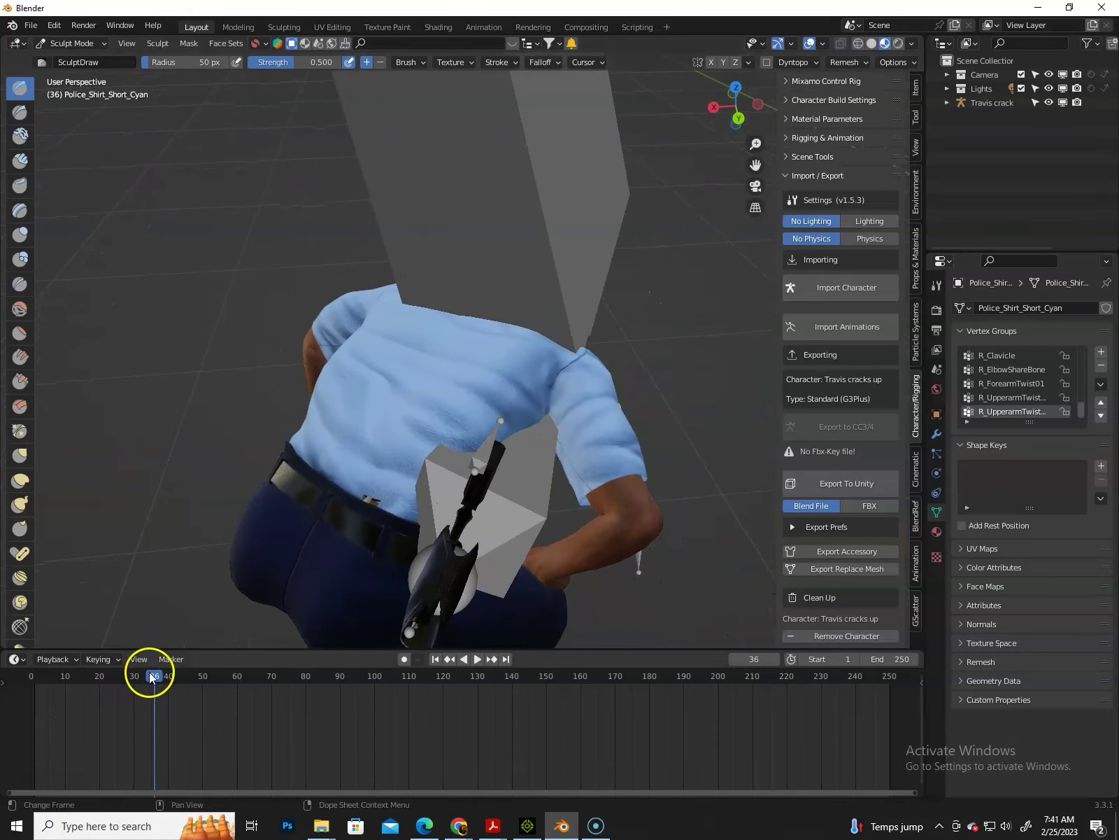
key("space")
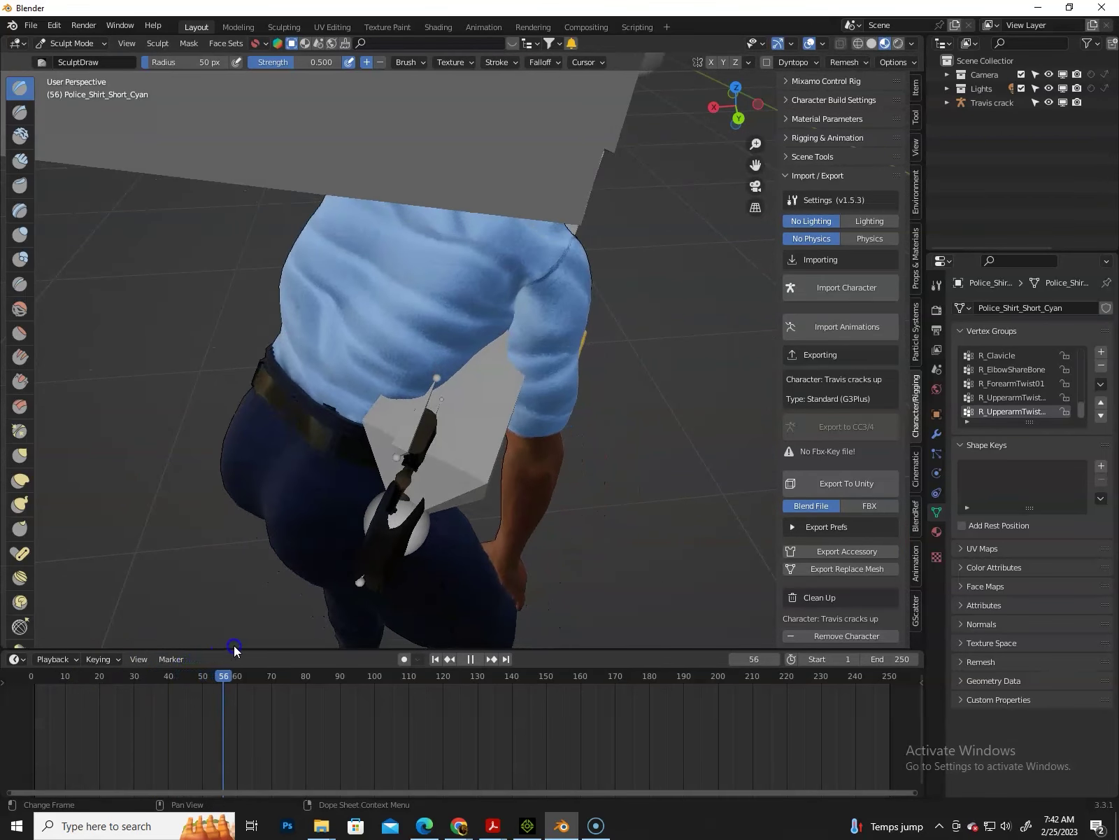
key("space")
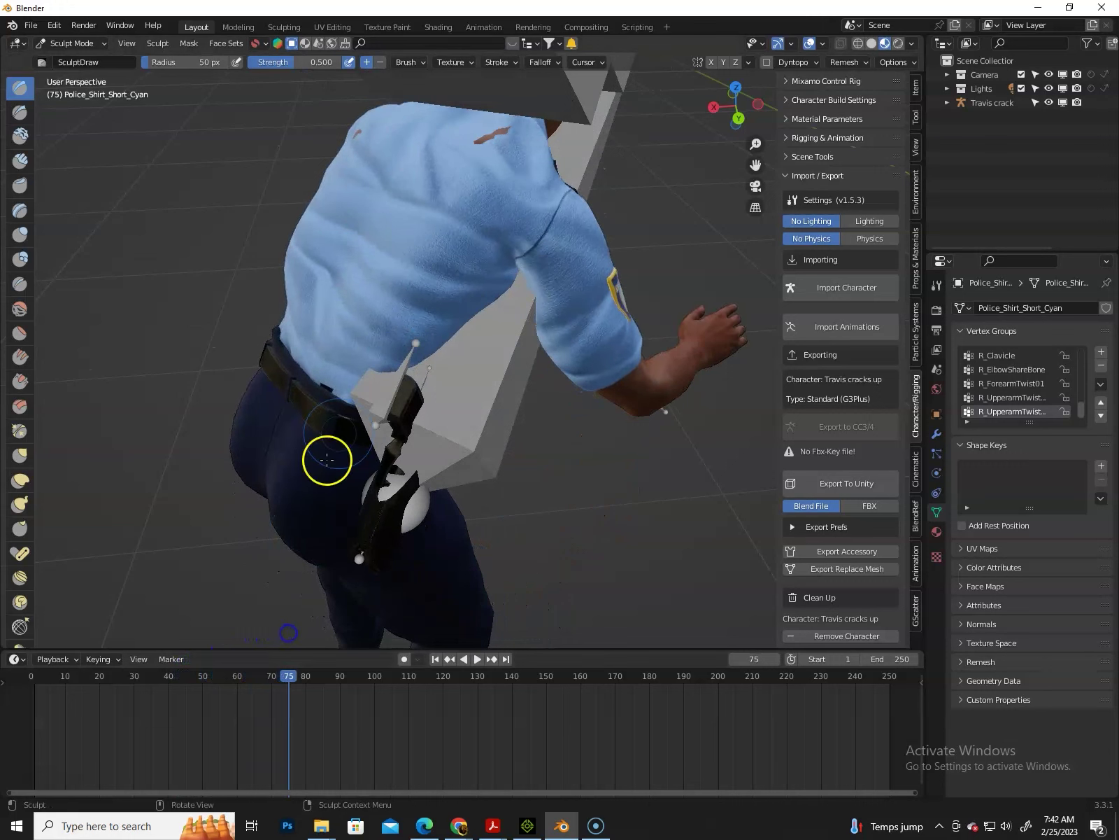
mouse_move(502, 137)
left_mouse_down()
mouse_move(464, 154)
mouse_move(358, 140)
left_mouse_up()
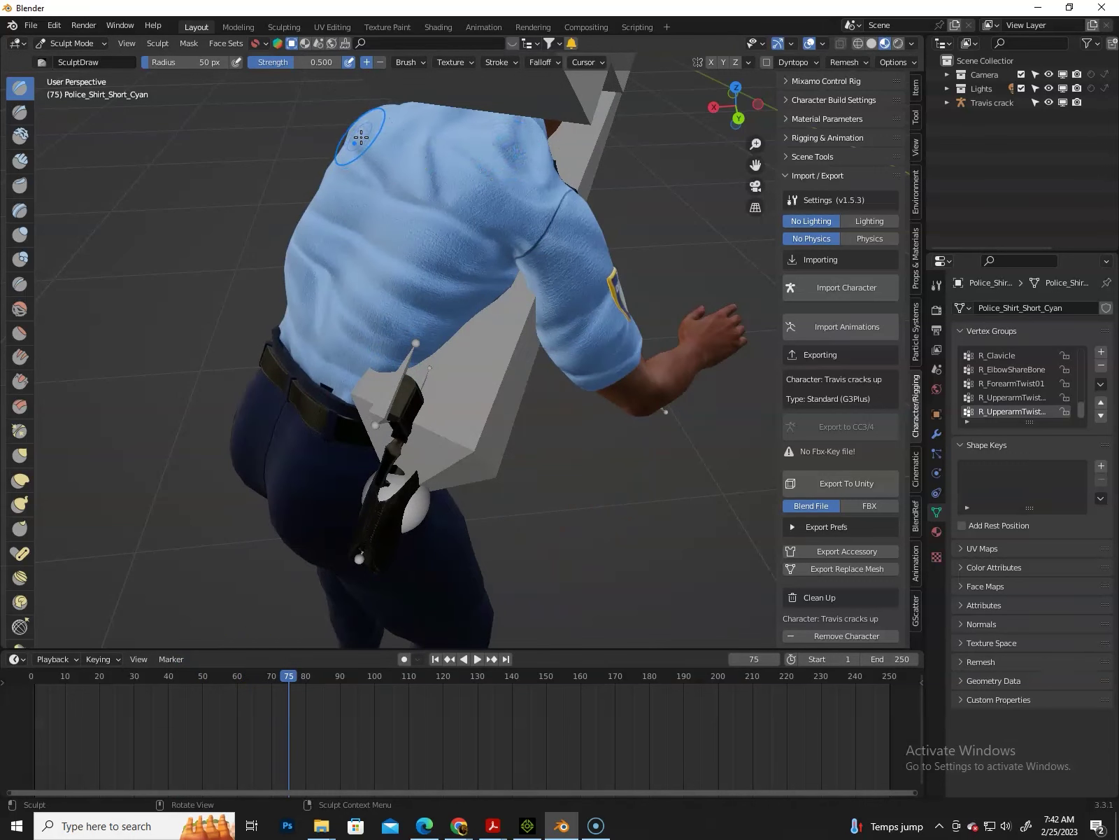
Go to frame 100 and sculpt the shirt at the right armpit to cover the skin gap
key("space")
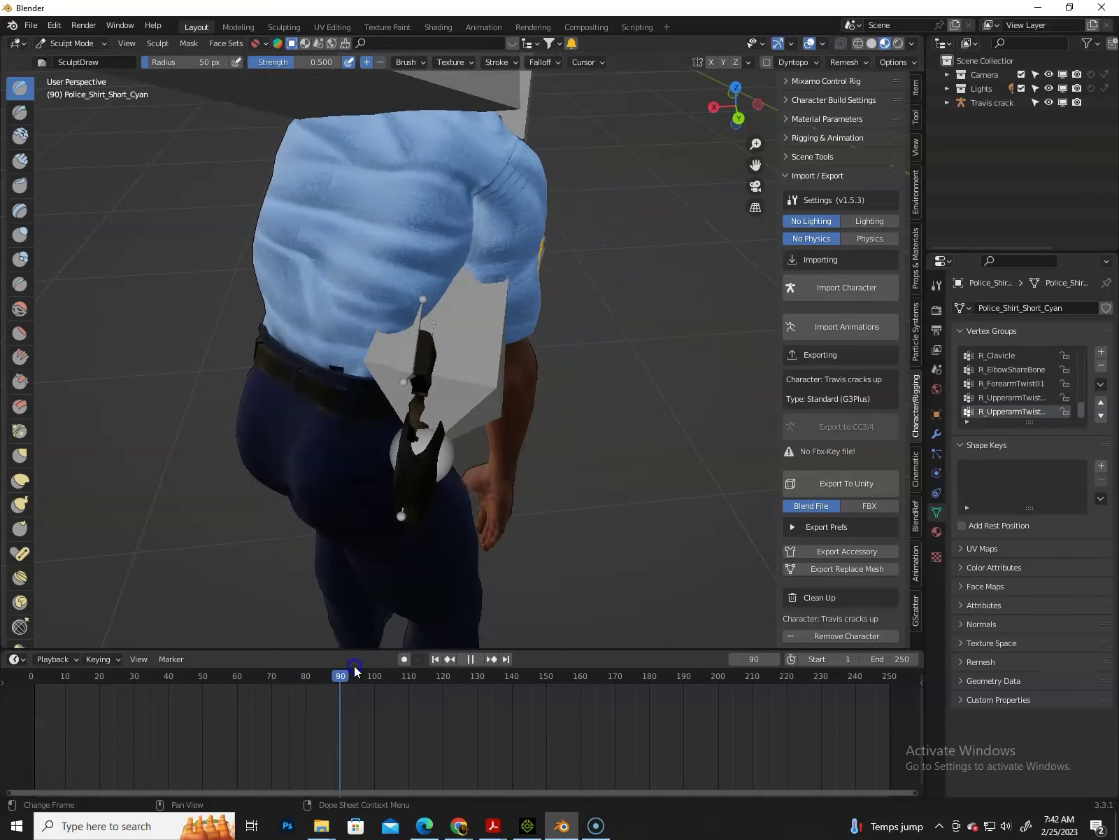
left_click(374, 675)
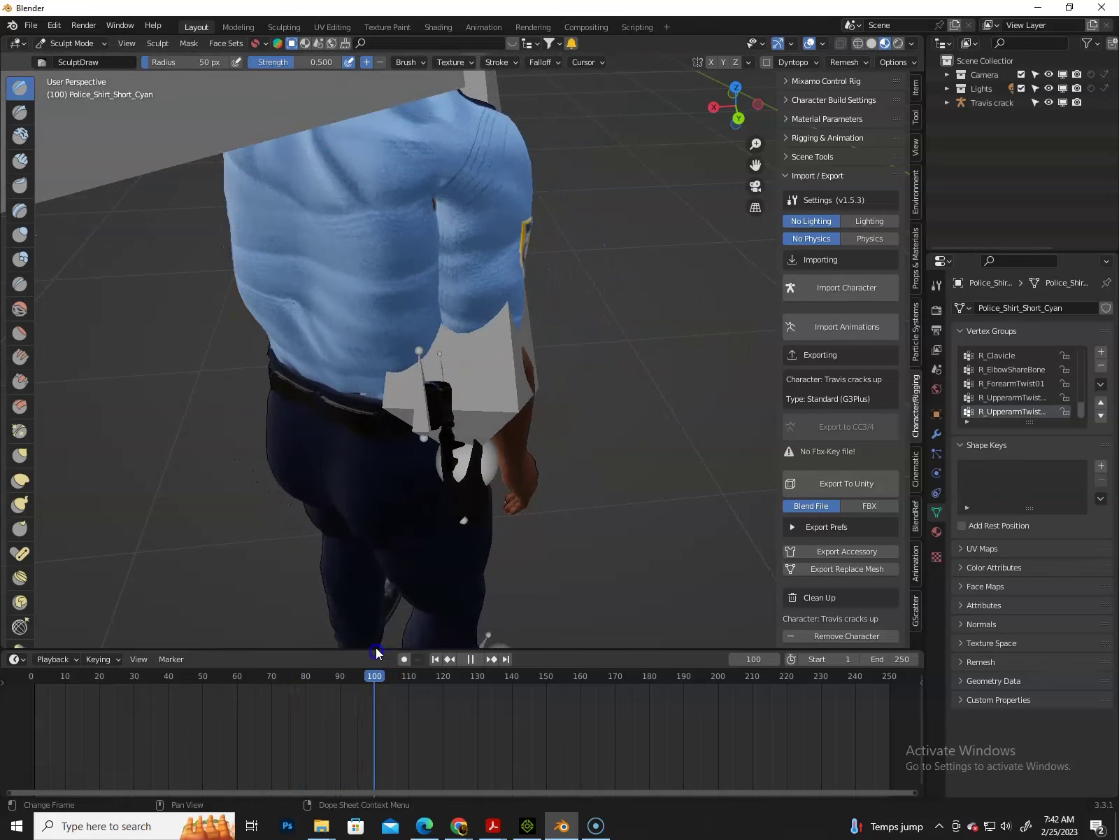
mouse_move(357, 532)
middle_mouse_down()
mouse_move(397, 490)
mouse_move(367, 343)
middle_mouse_up()
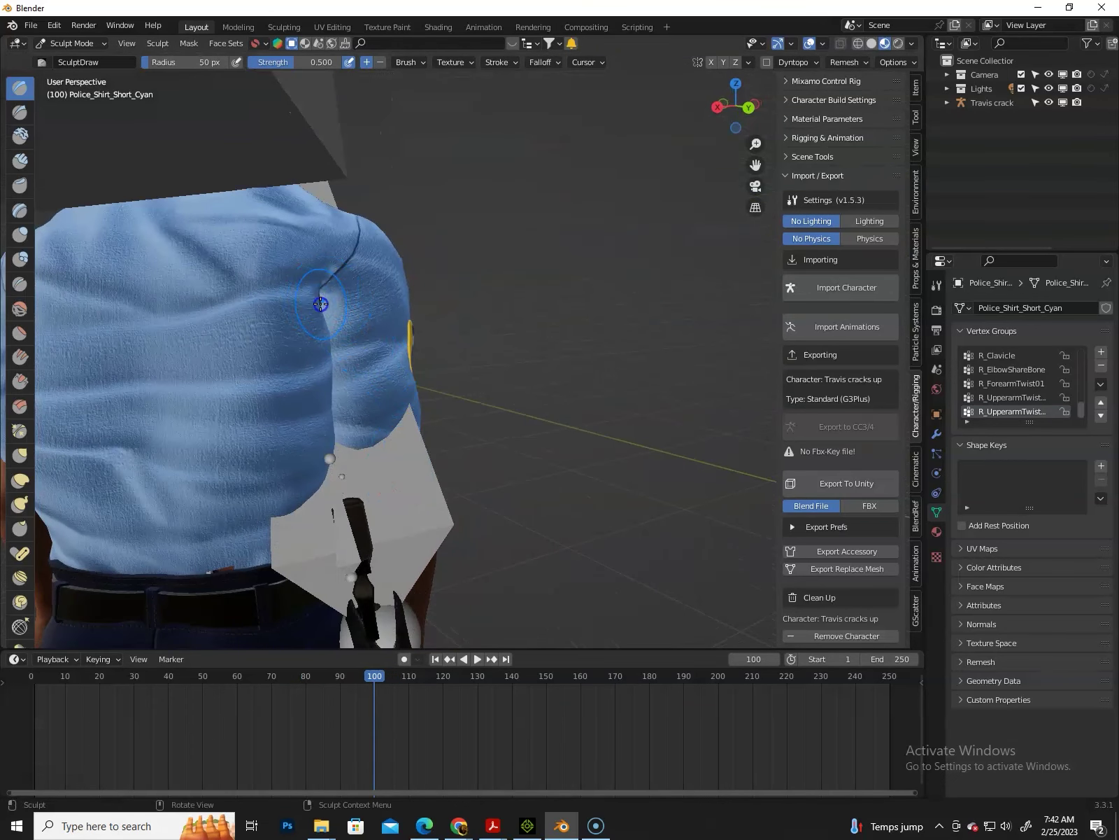
middle_click_drag(268, 383, 399, 397)
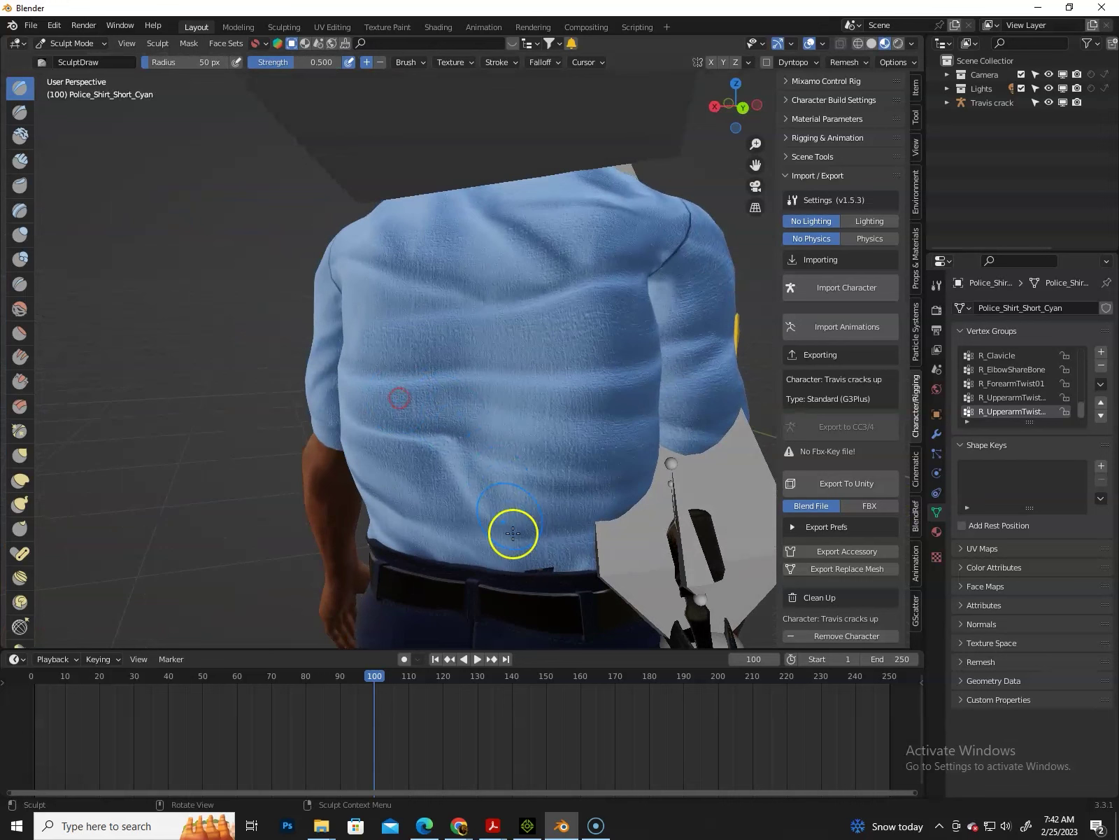
Play on to frame 123, hide the sidebar, and inspect the shirt's back and left sleeve up close before resuming playback
key("space")
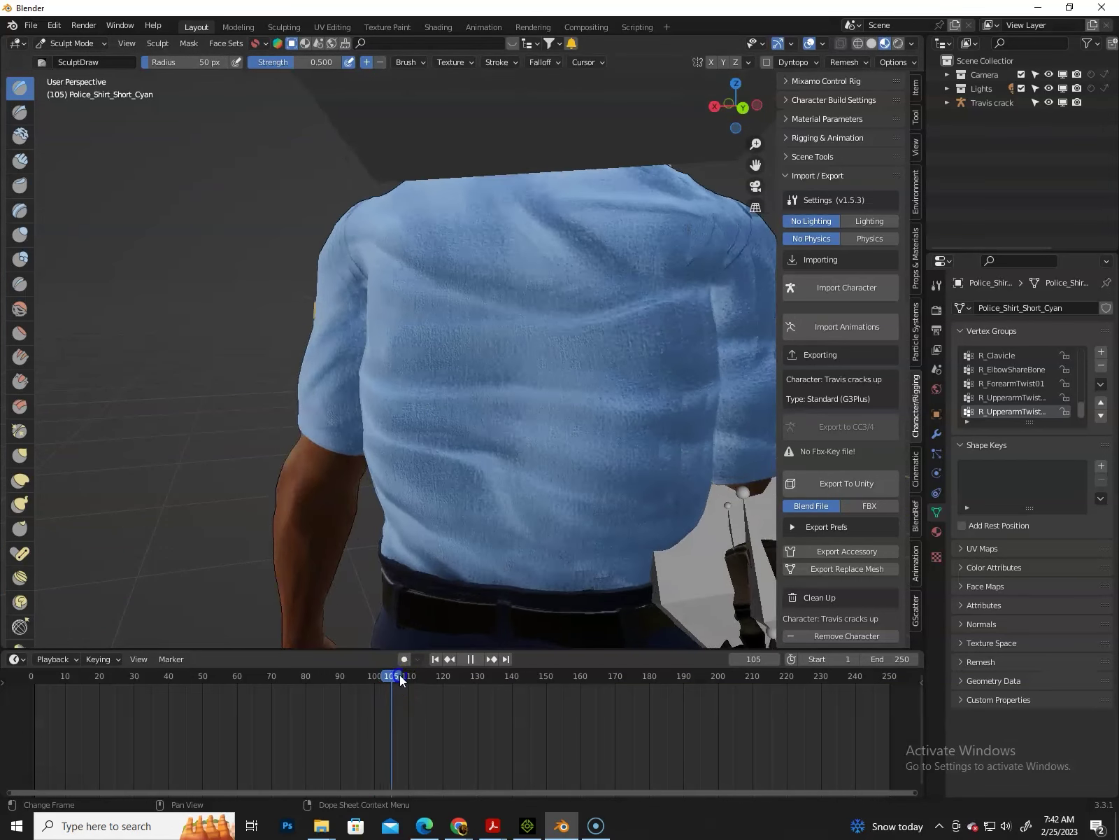
left_click(470, 658)
key("n")
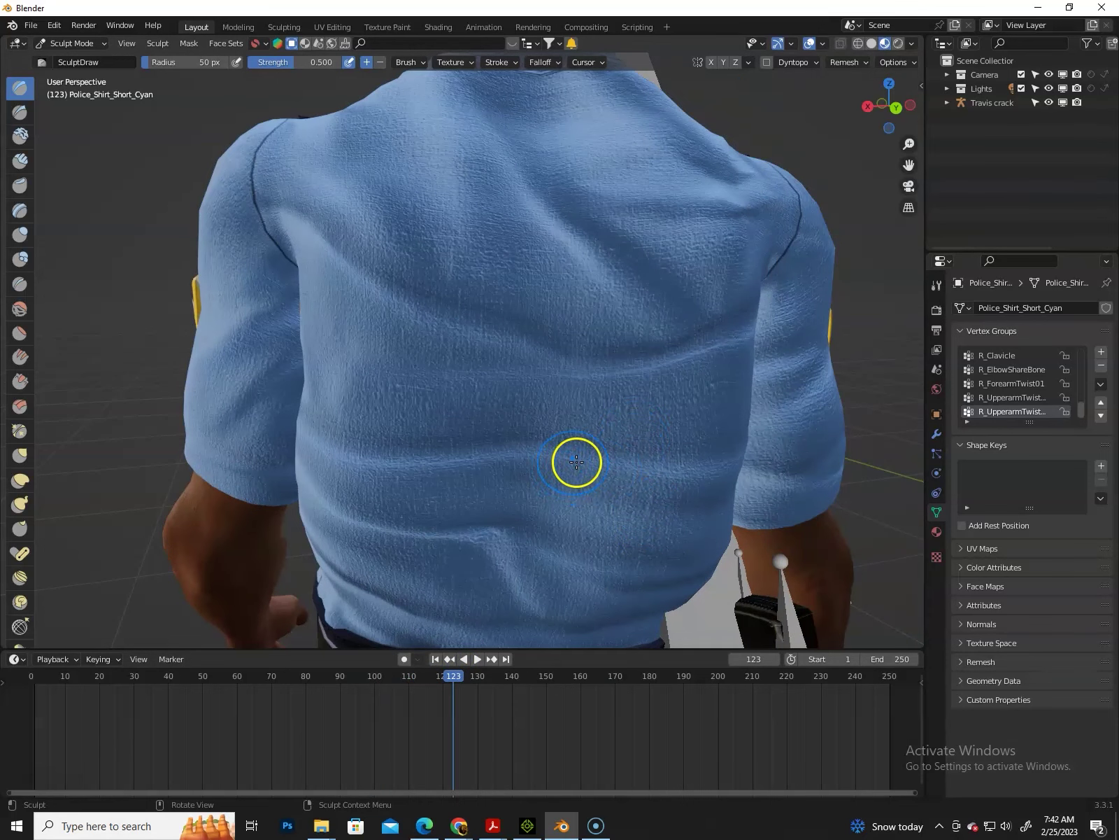
mouse_move(598, 476)
middle_mouse_down()
mouse_move(512, 464)
mouse_move(624, 453)
mouse_move(350, 311)
middle_mouse_up()
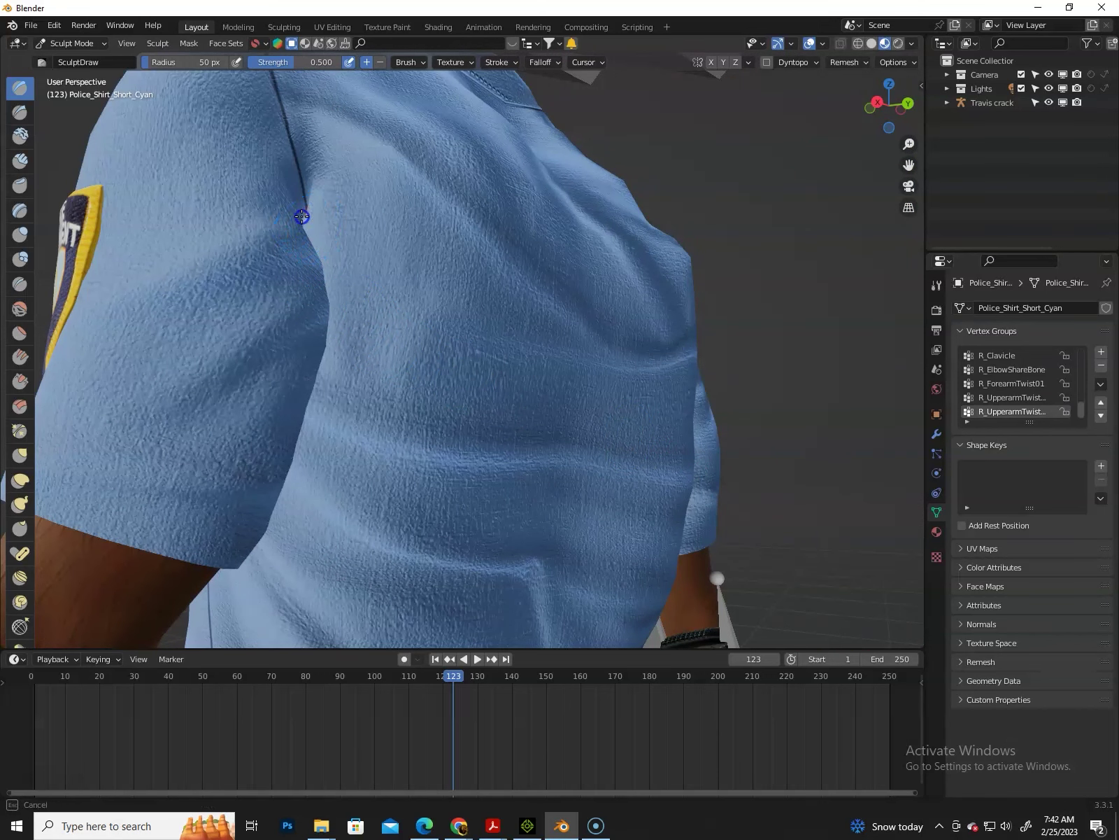
mouse_move(631, 362)
middle_mouse_down()
mouse_move(573, 382)
mouse_move(445, 392)
mouse_move(566, 381)
middle_mouse_up()
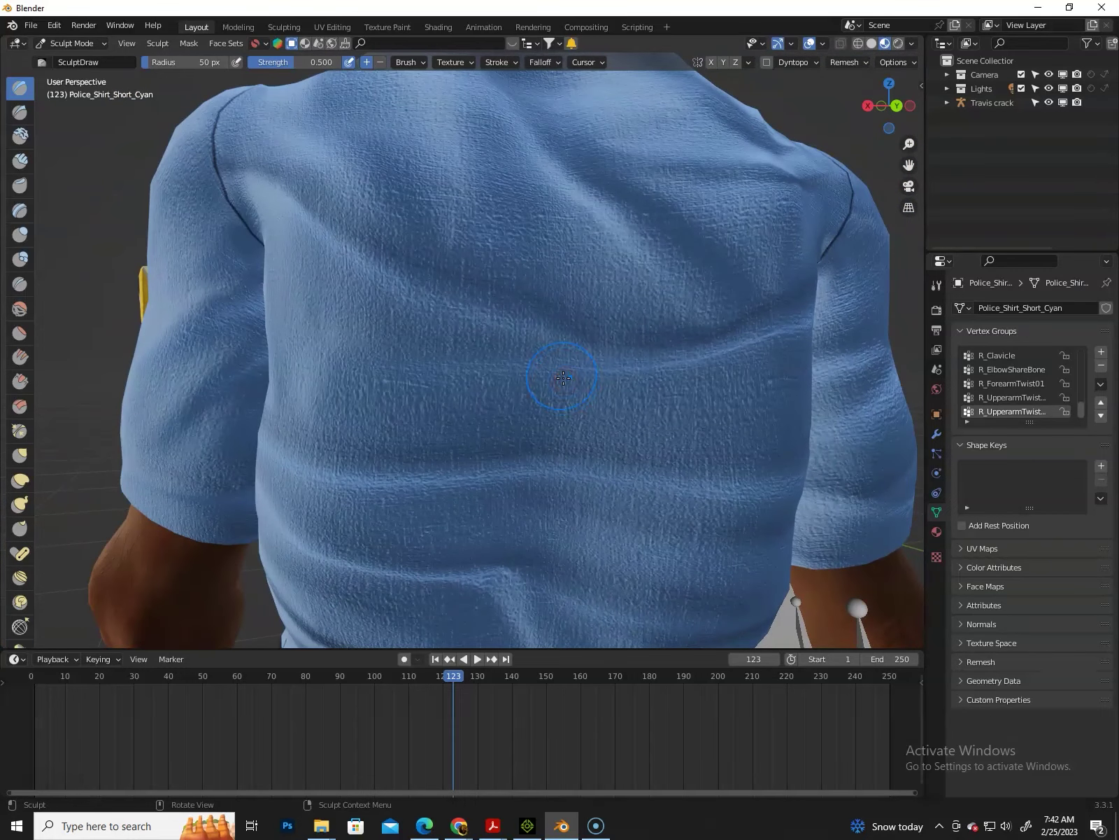
scroll(556, 426, "down", 6)
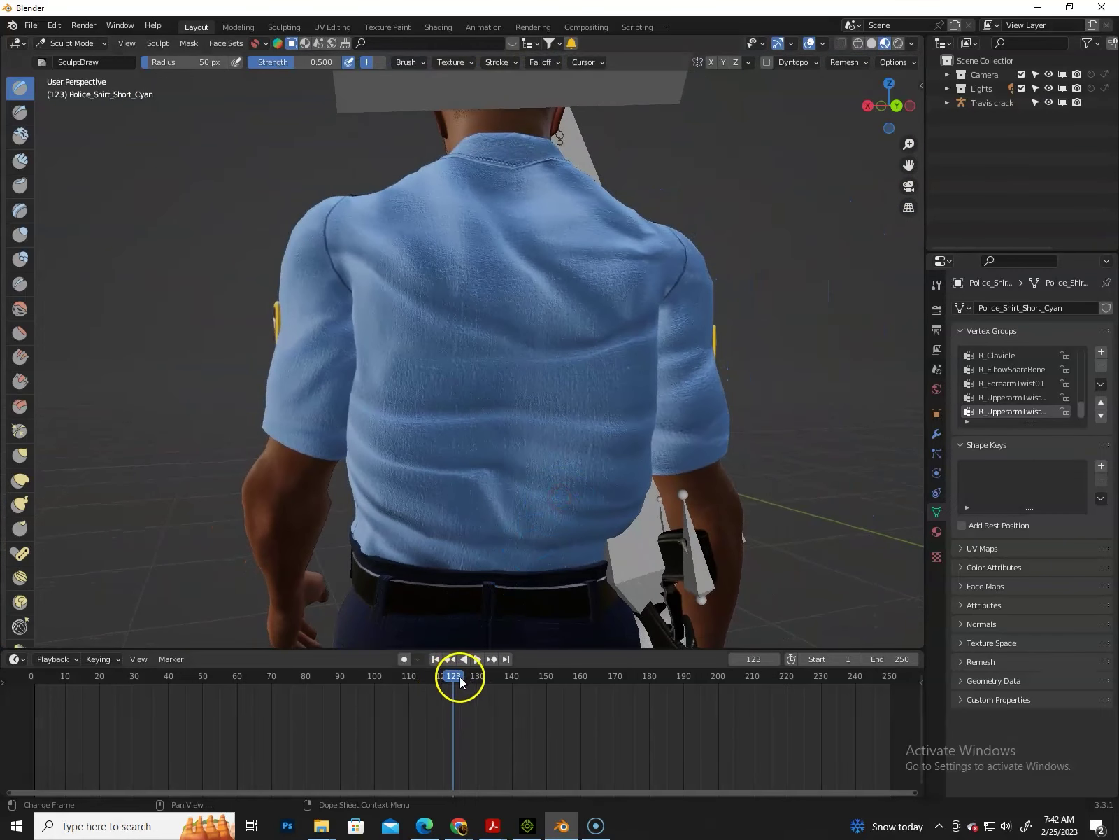
key("space")
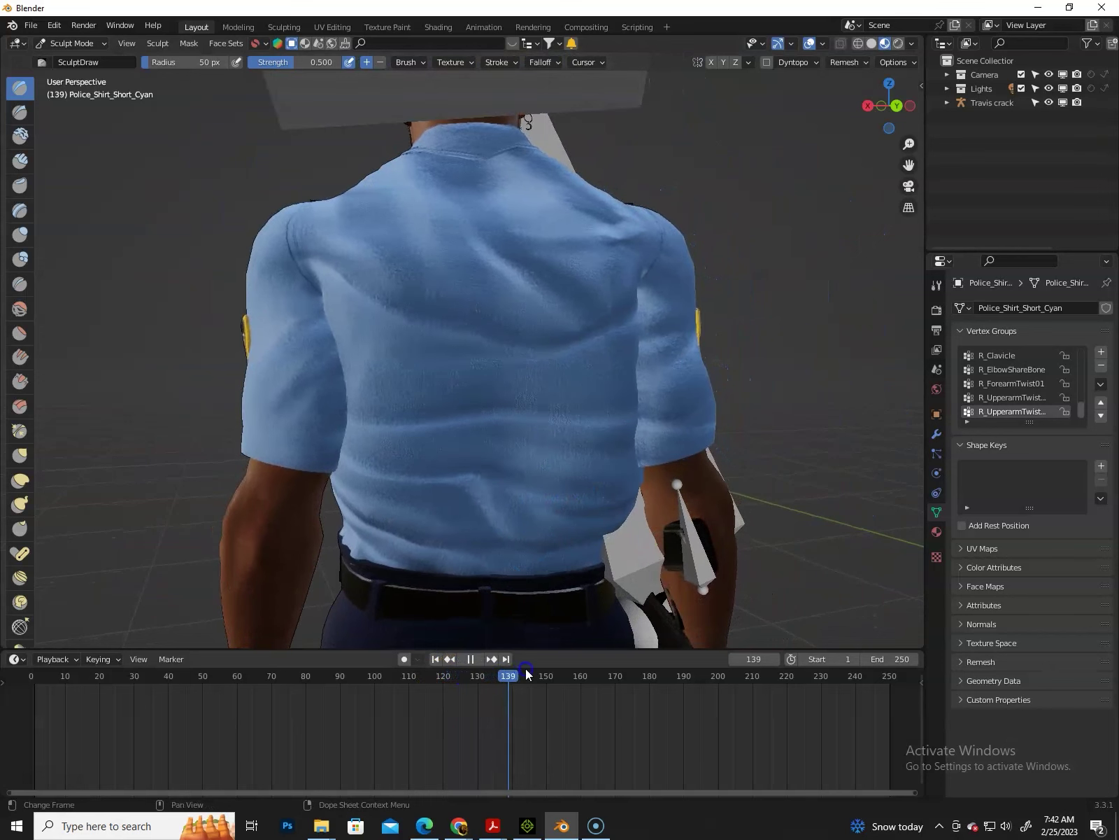
Return to frame 63 and sculpt over the skin patch behind the shirt's left shoulder
left_click_drag(472, 673, 259, 701)
middle_click_drag(420, 489, 483, 475)
middle_click_drag(403, 577, 381, 578)
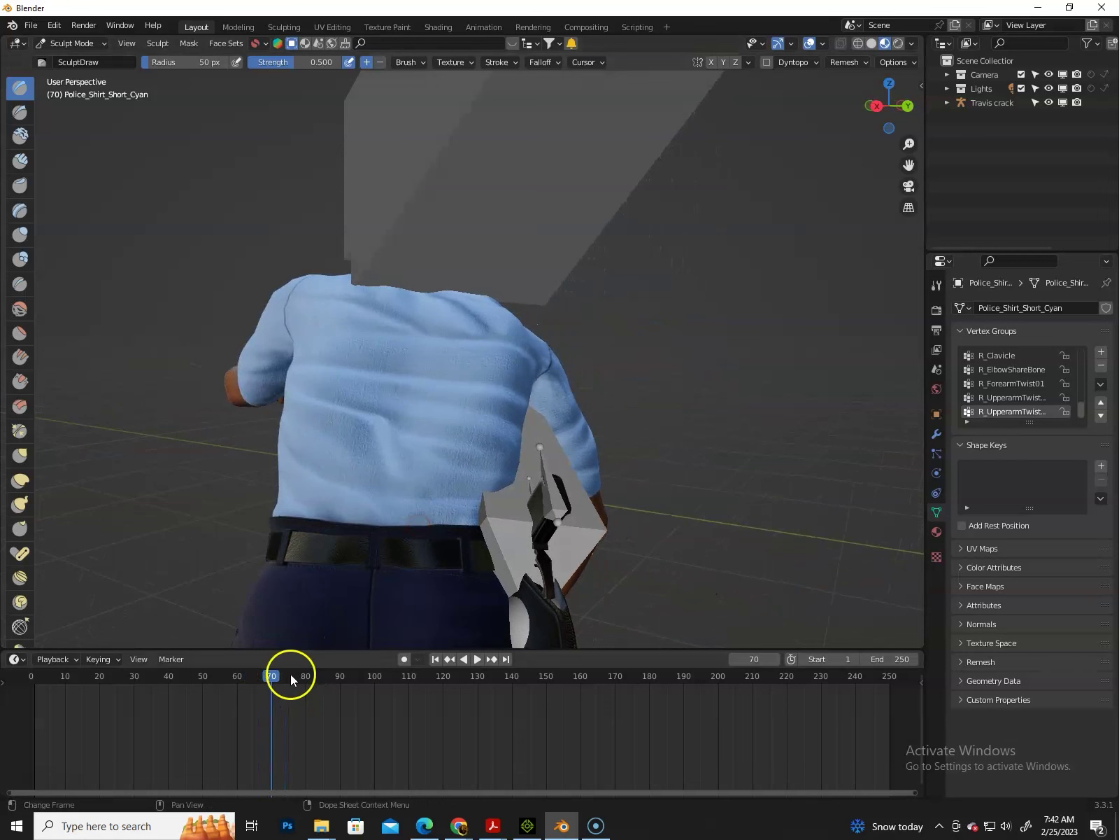
mouse_move(274, 679)
left_mouse_down()
mouse_move(288, 678)
mouse_move(267, 674)
left_mouse_up()
key("ctrl+shift+space")
key("space")
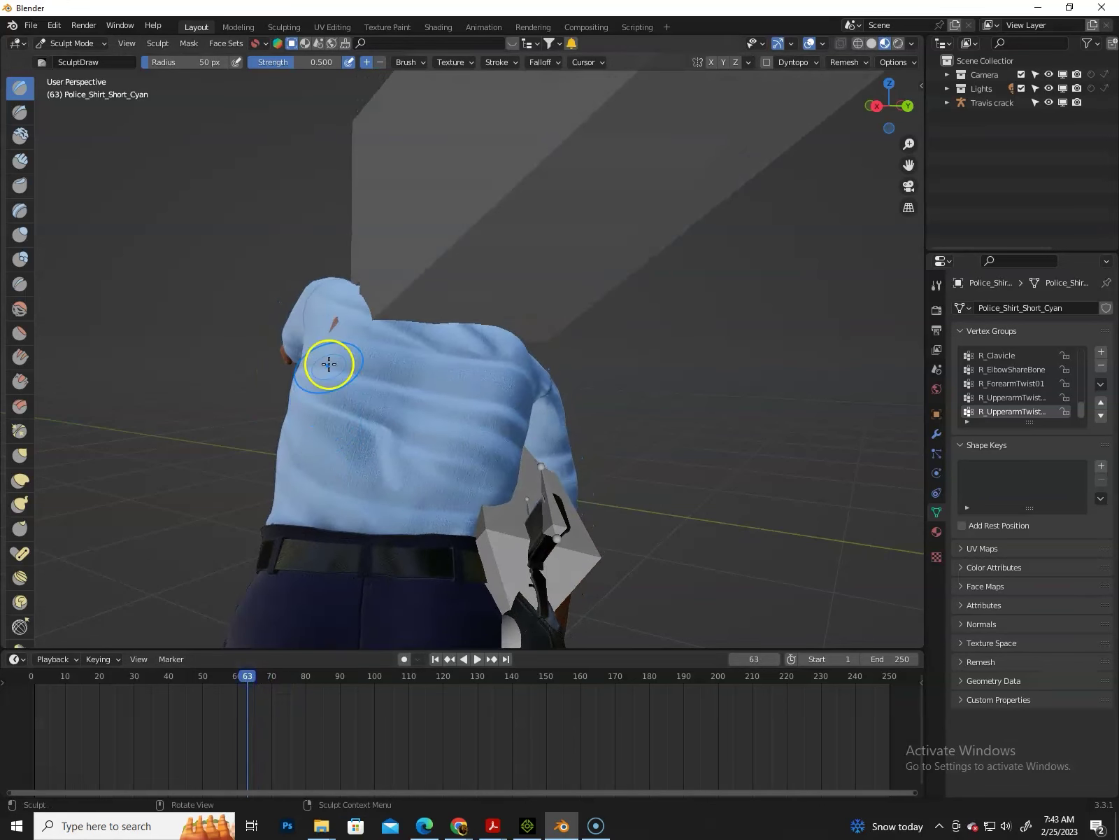
Replay and scrub the animation from the start, examining the shirt from behind and from the side for remaining skin
left_click_drag(250, 673, 38, 696)
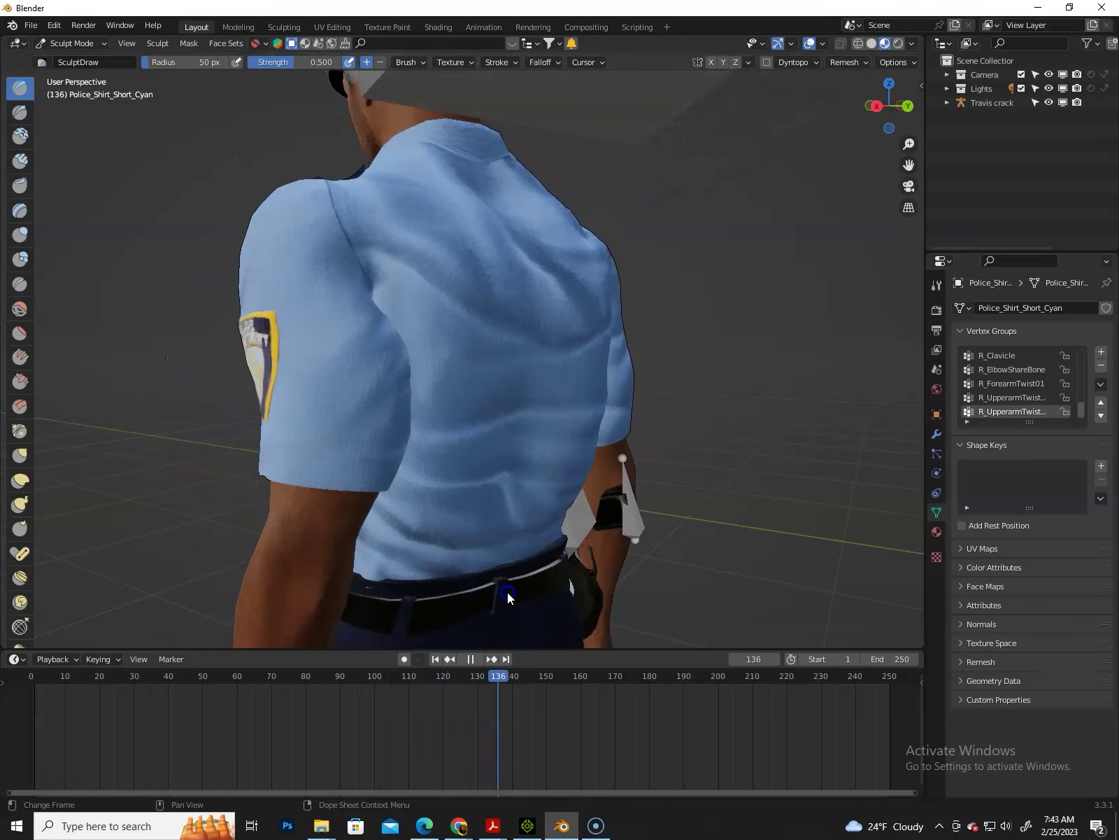
key("space")
middle_click_drag(528, 592, 512, 616)
left_click_drag(502, 673, 182, 683)
middle_click_drag(550, 549, 386, 448)
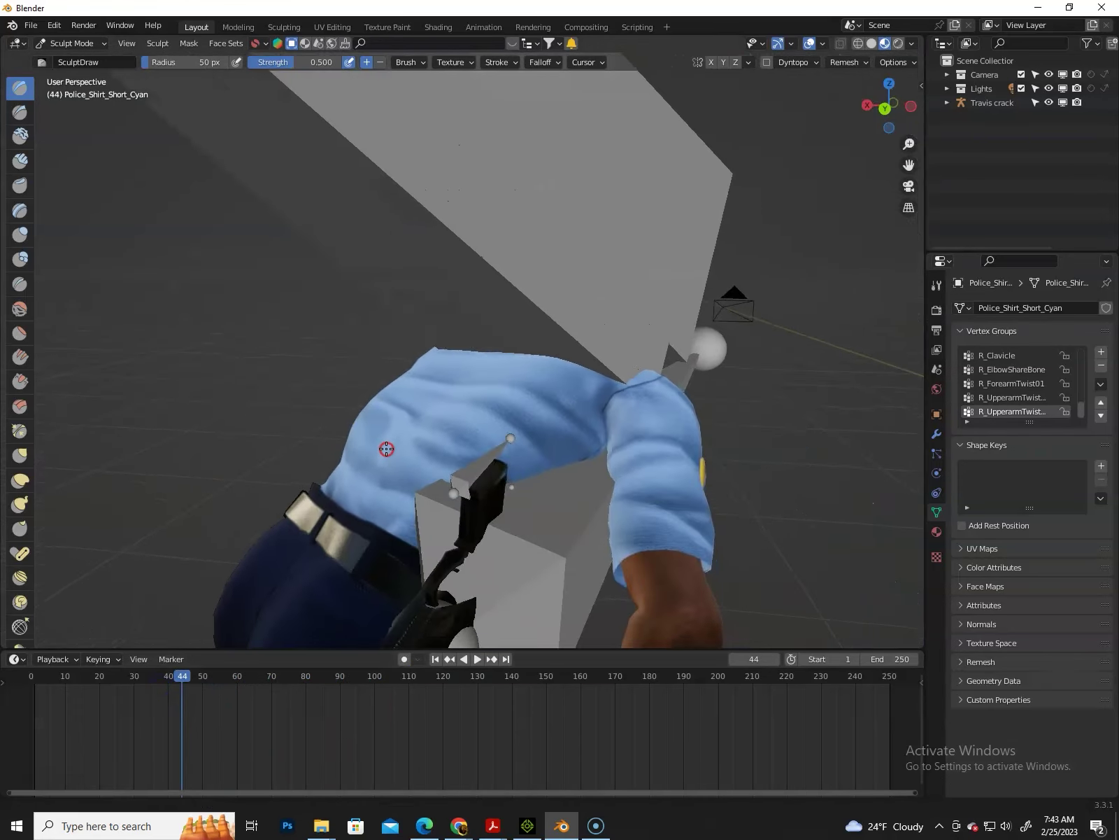
left_click_drag(182, 674, 43, 696)
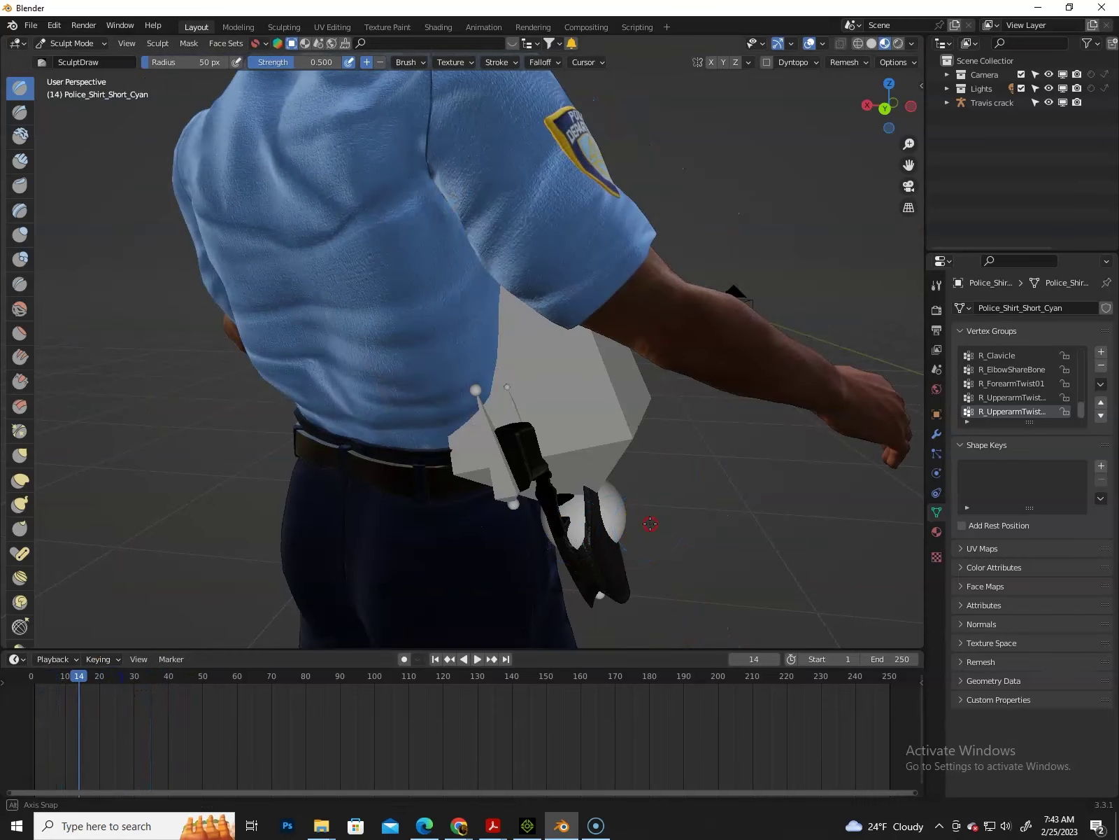
Inspect the shirt's front, shoulder and armpits at frames 14 and 86, and play the animation up to frame 112
middle_click_drag(650, 523, 474, 504)
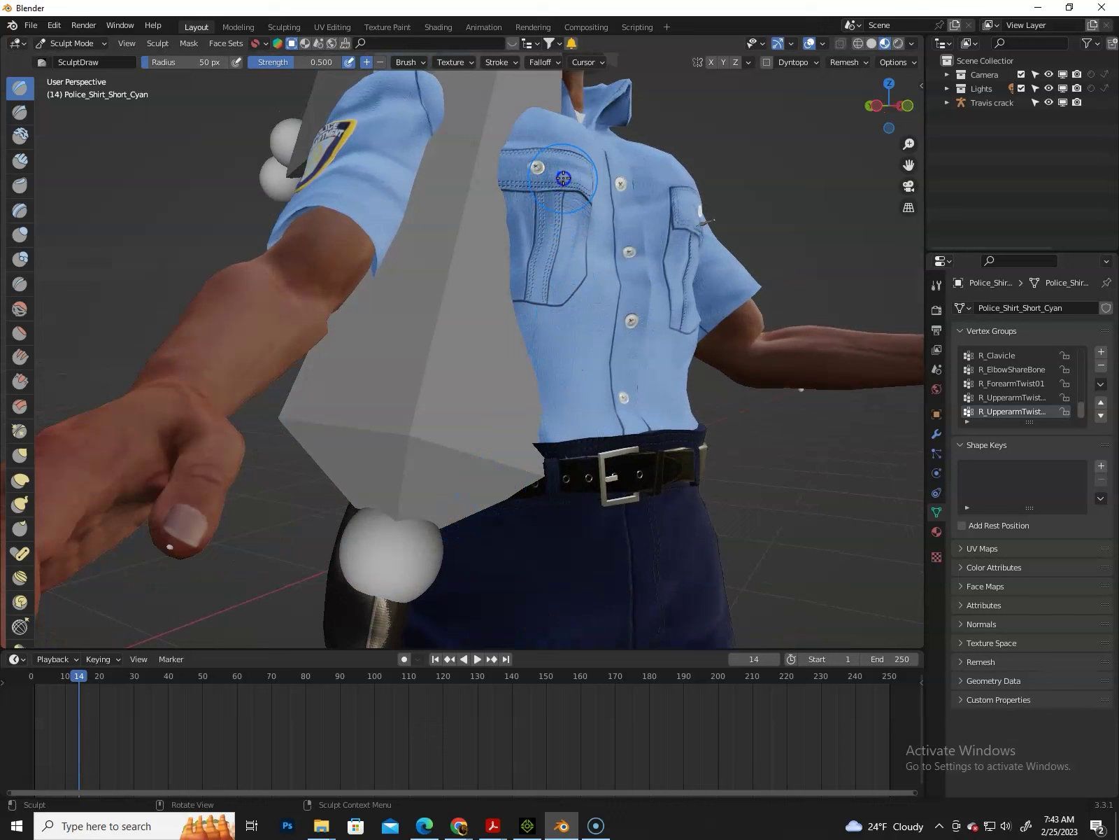
middle_click_drag(574, 245, 674, 307)
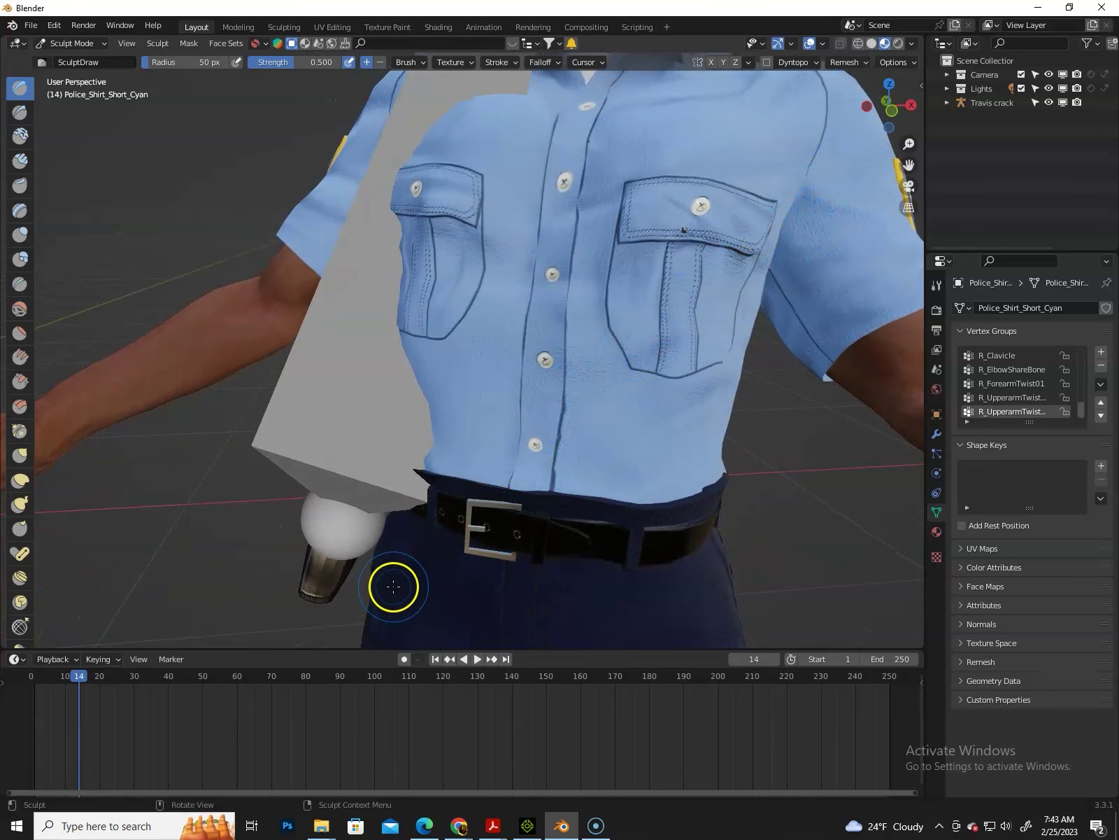
mouse_move(84, 680)
left_mouse_down()
mouse_move(124, 673)
mouse_move(85, 682)
left_mouse_up()
left_click_drag(90, 685, 327, 682)
scroll(549, 523, "down", 6)
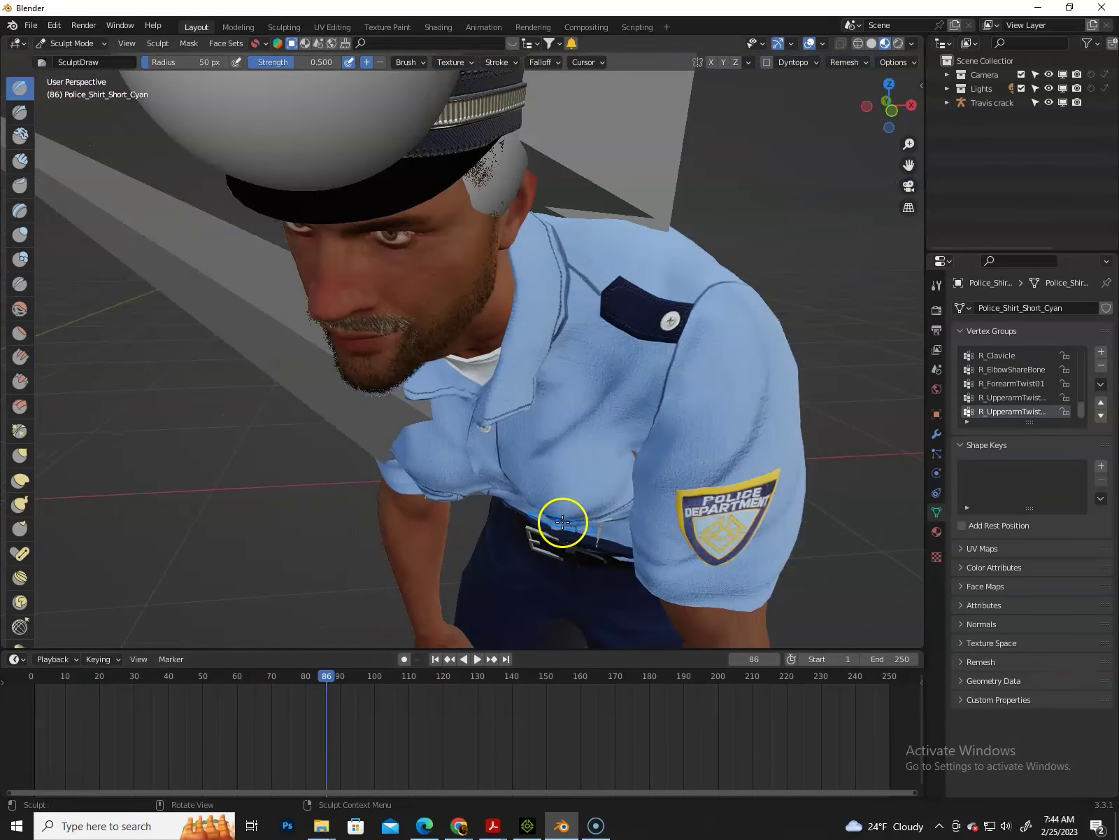
scroll(549, 514, "up", 8)
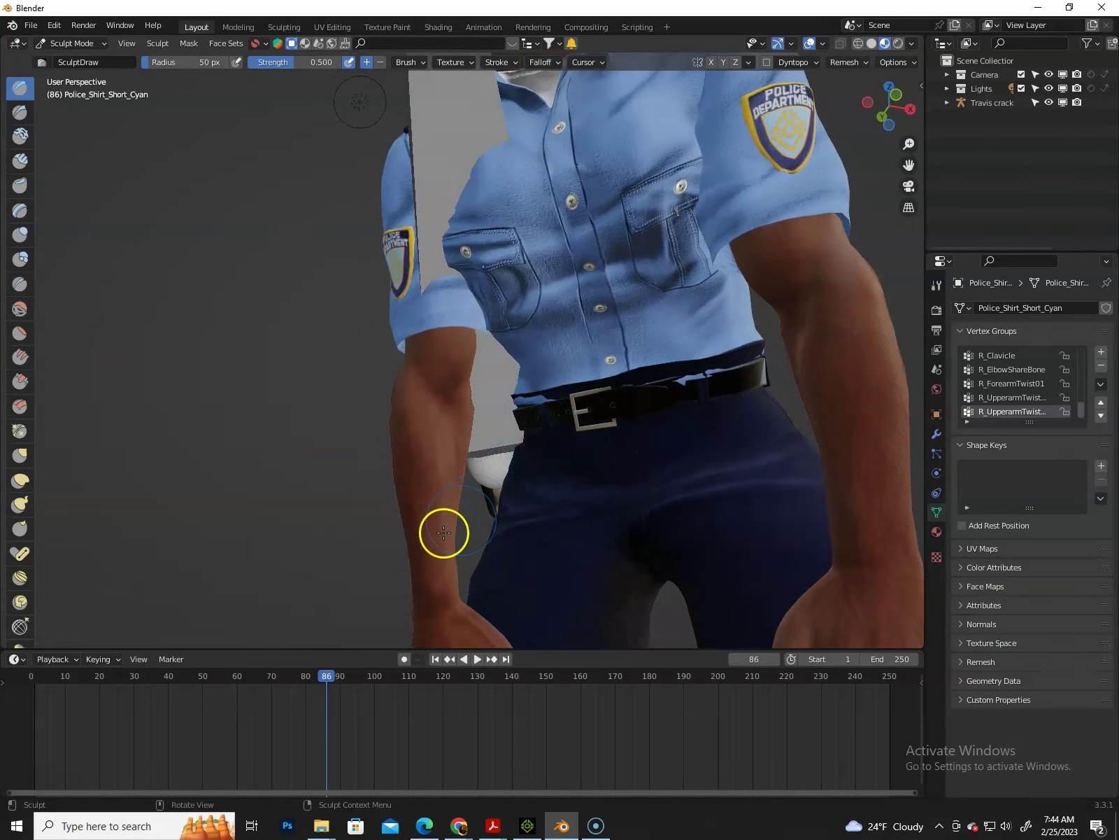
left_click_drag(324, 673, 205, 674)
key("space")
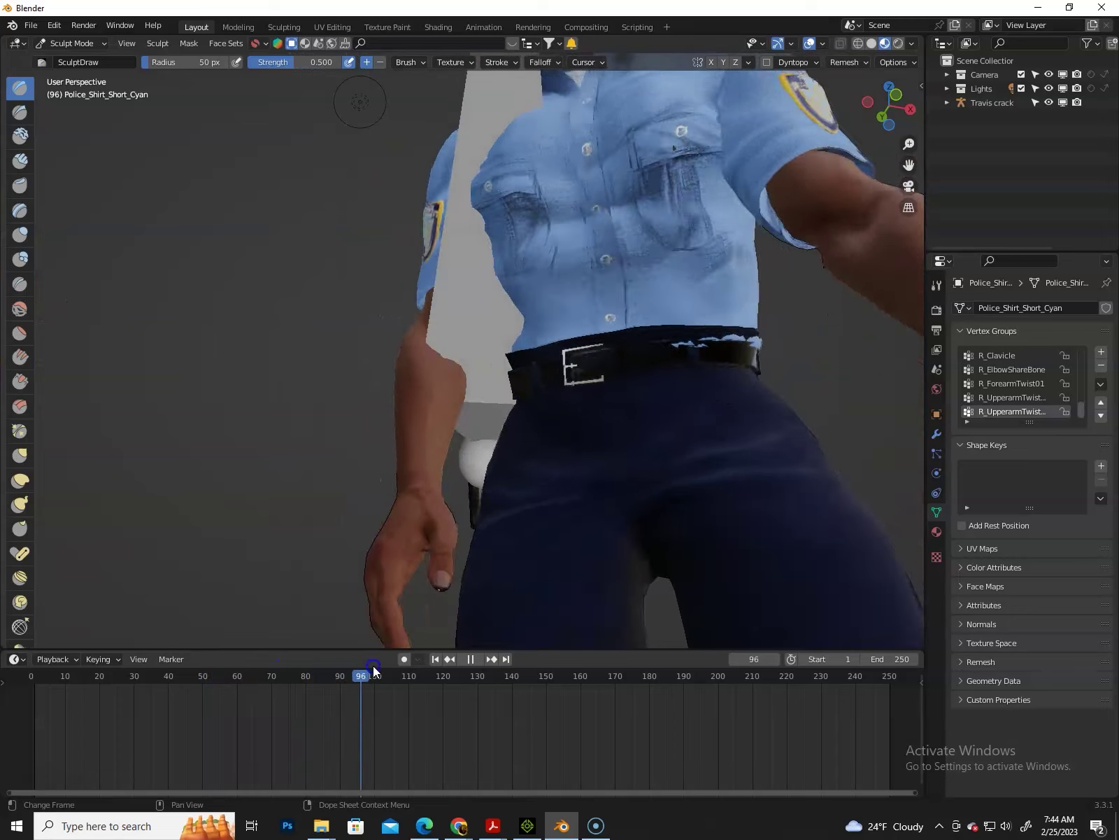
key("space")
scroll(585, 490, "down", 8)
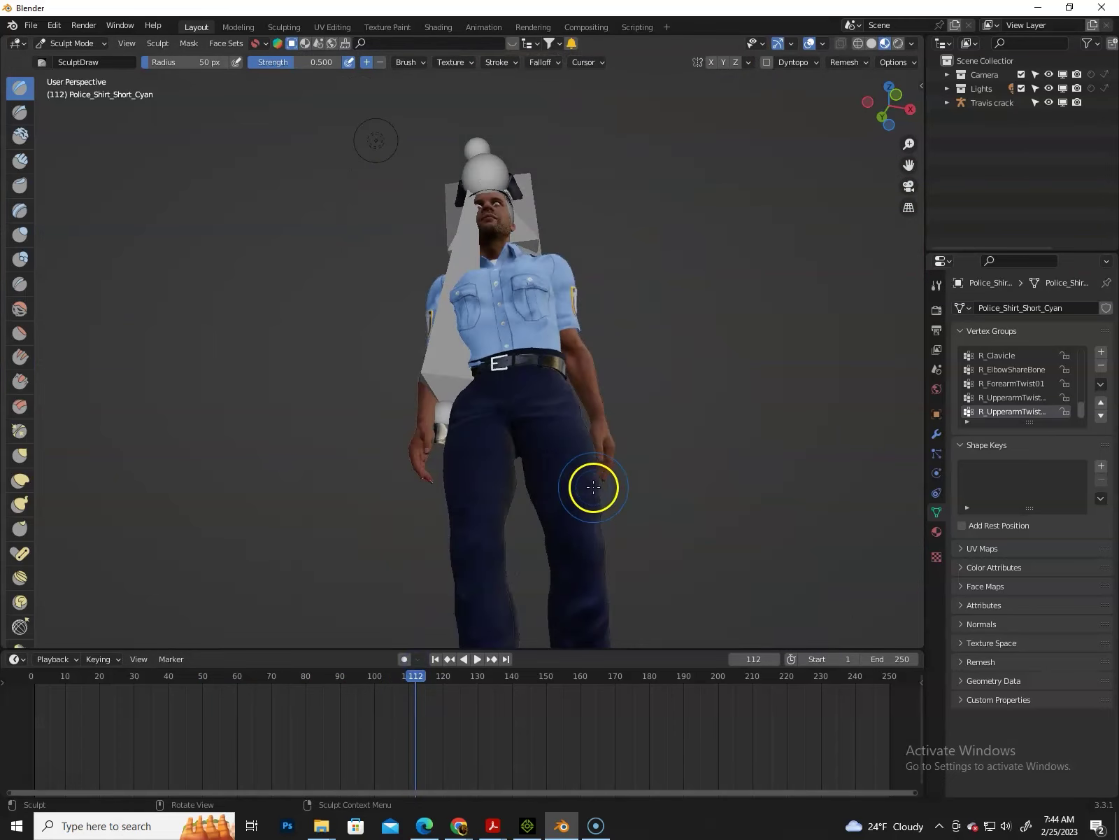
Replay the animation from frame 1 with the full character seen from the front, and return to the start
middle_click_drag(590, 411, 600, 467)
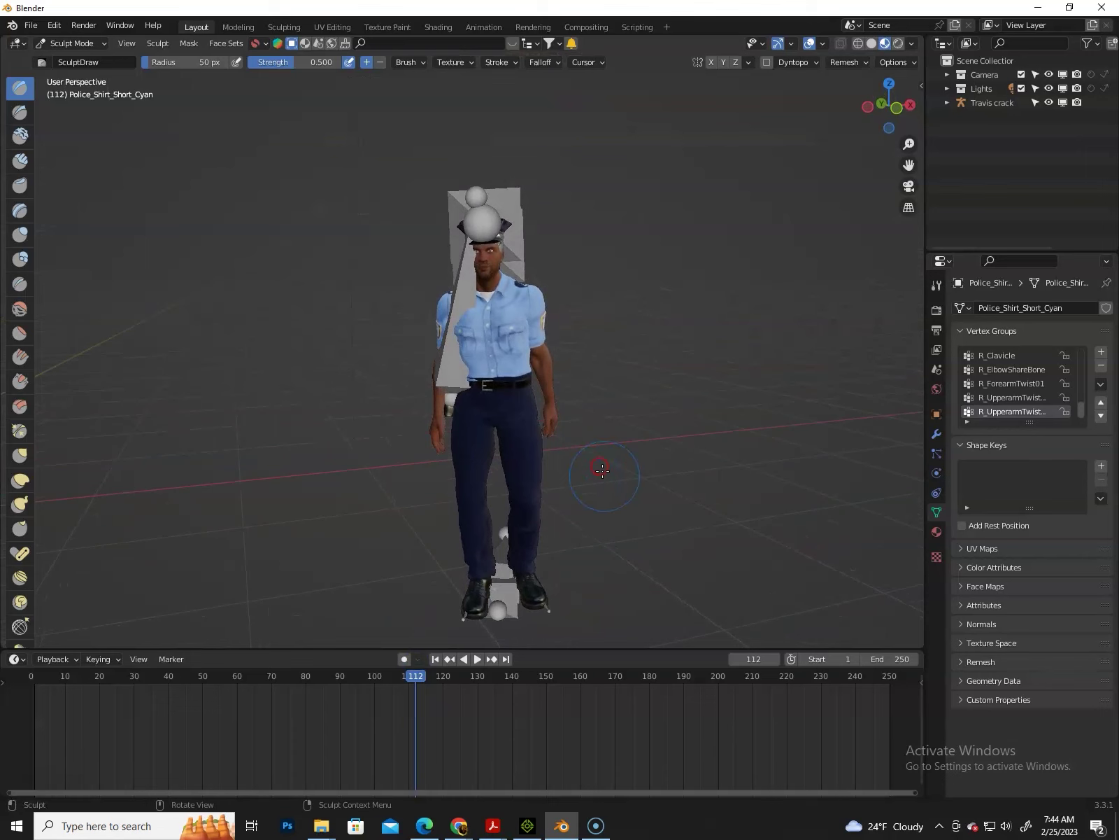
left_click(437, 659)
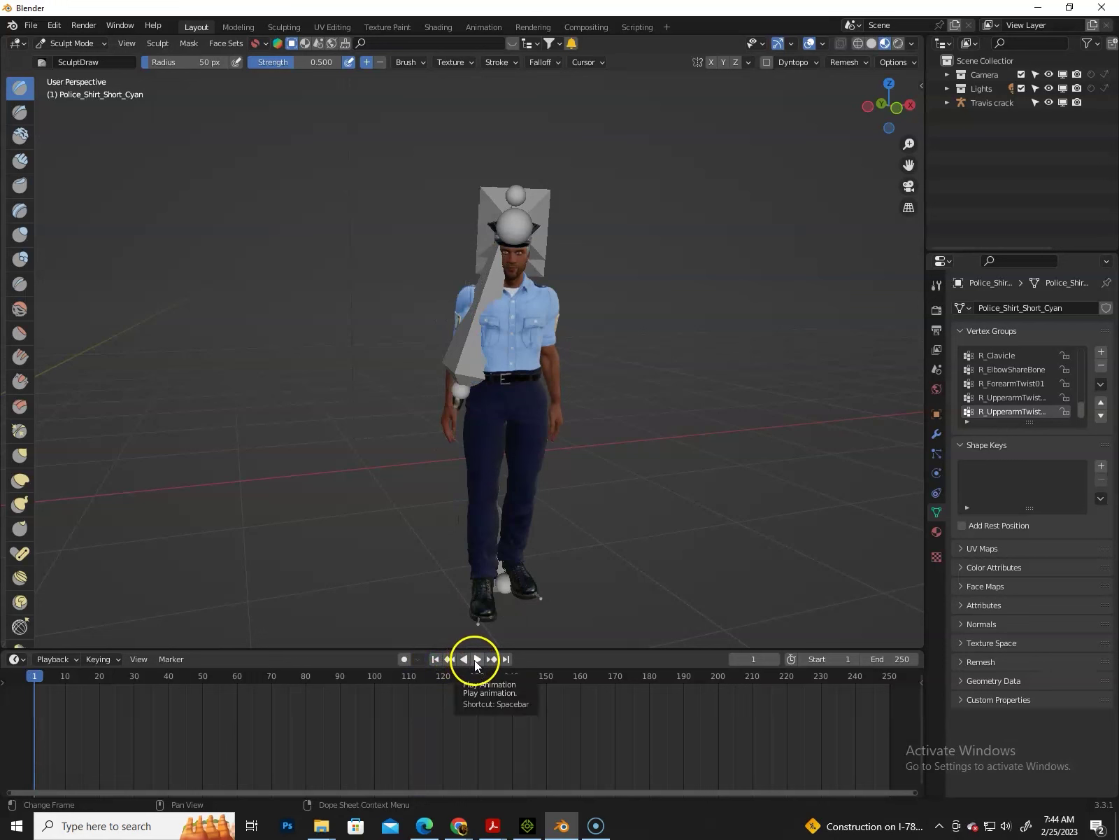
left_click(475, 659)
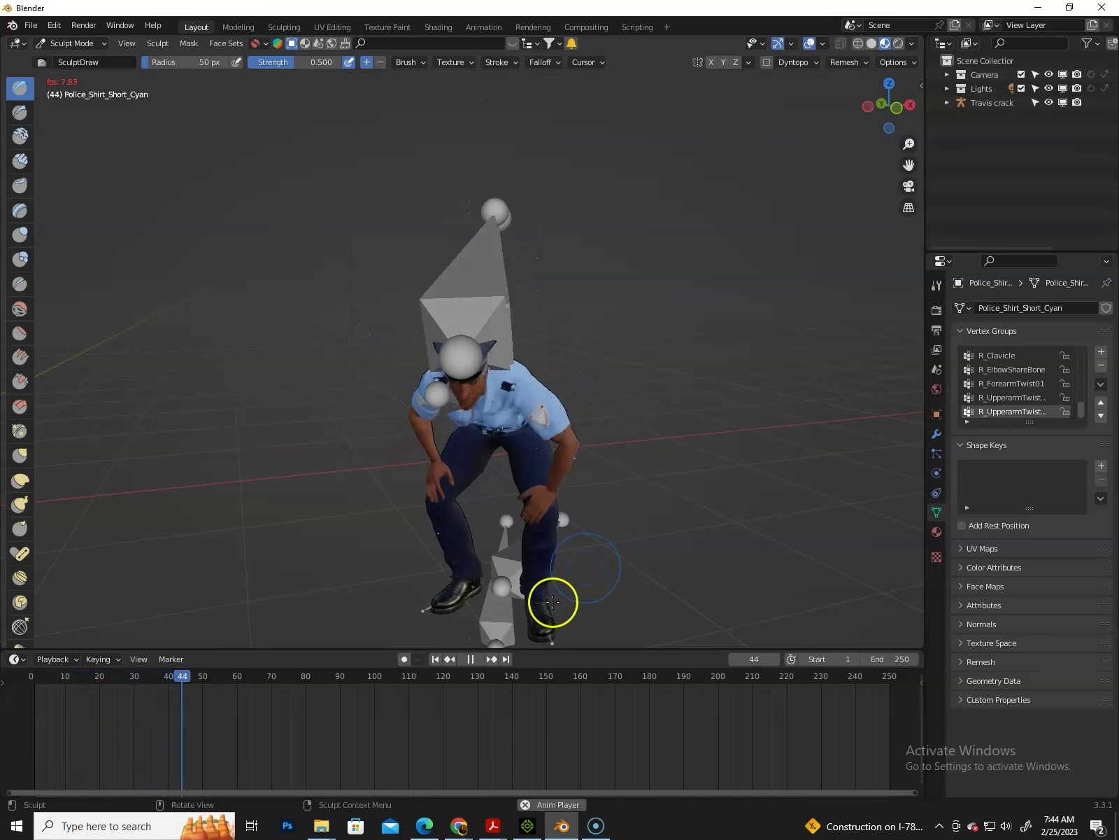
left_click(469, 659)
left_click_drag(225, 670, 25, 691)
Play the animation from frame 1 to 140 with the view behind the character to check the shirt's back
key("space")
key("space")
middle_click_drag(619, 465, 315, 413)
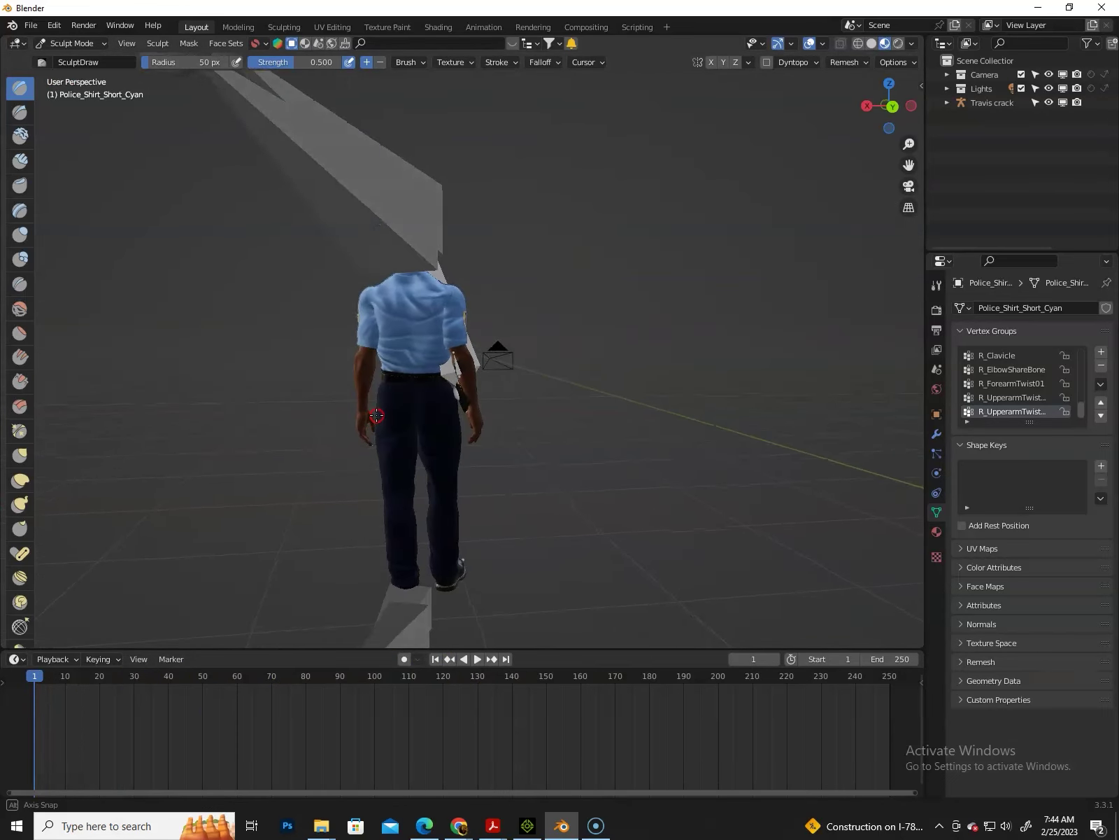
scroll(396, 438, "up", 2)
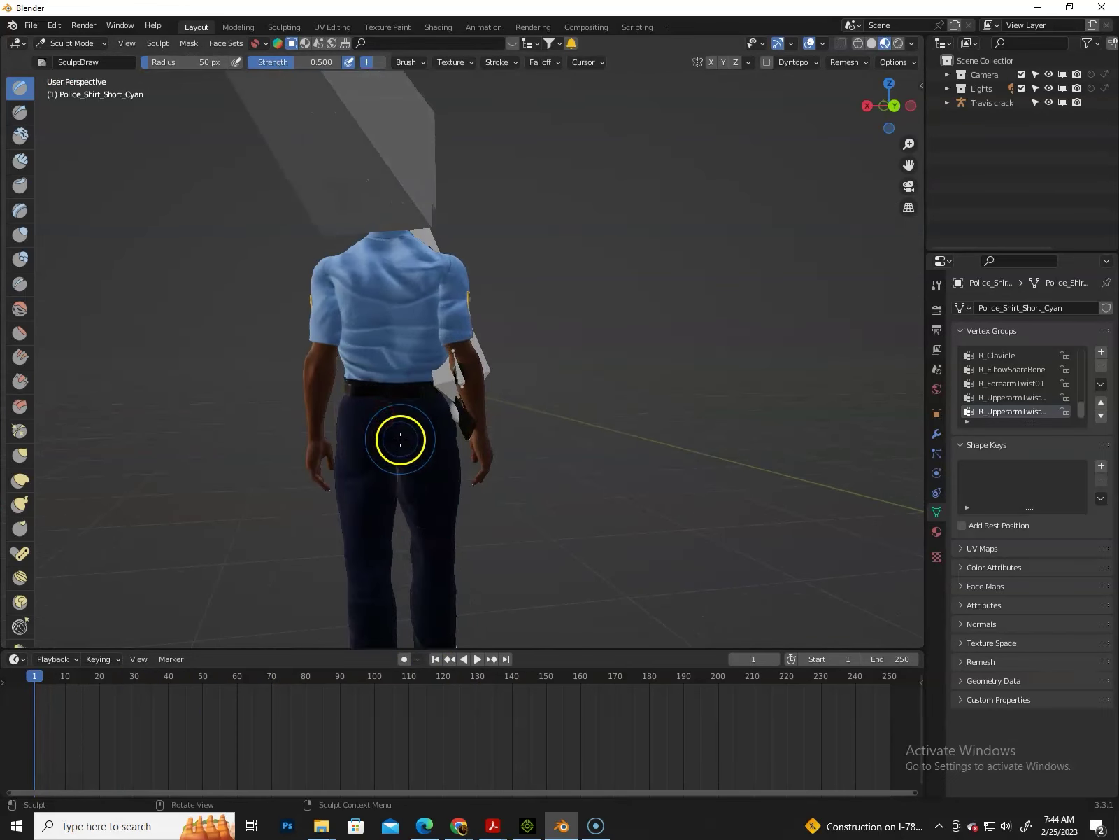
left_click(477, 658)
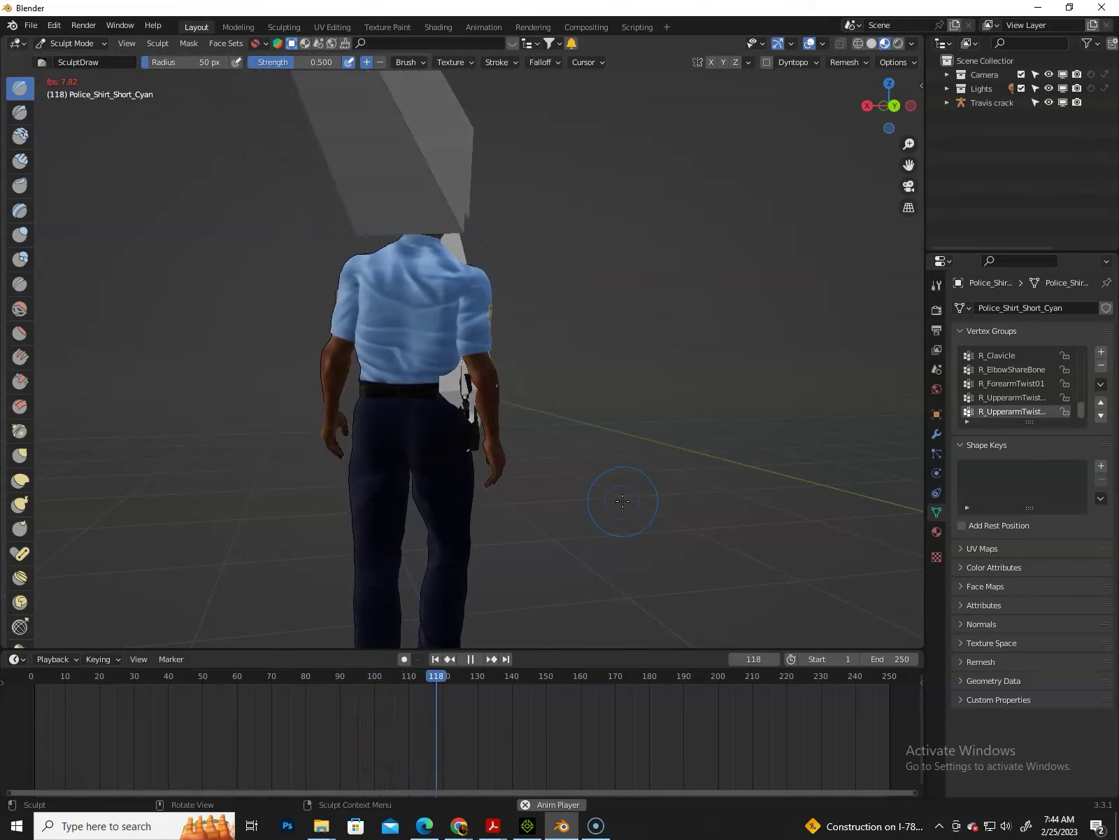
left_click(473, 661)
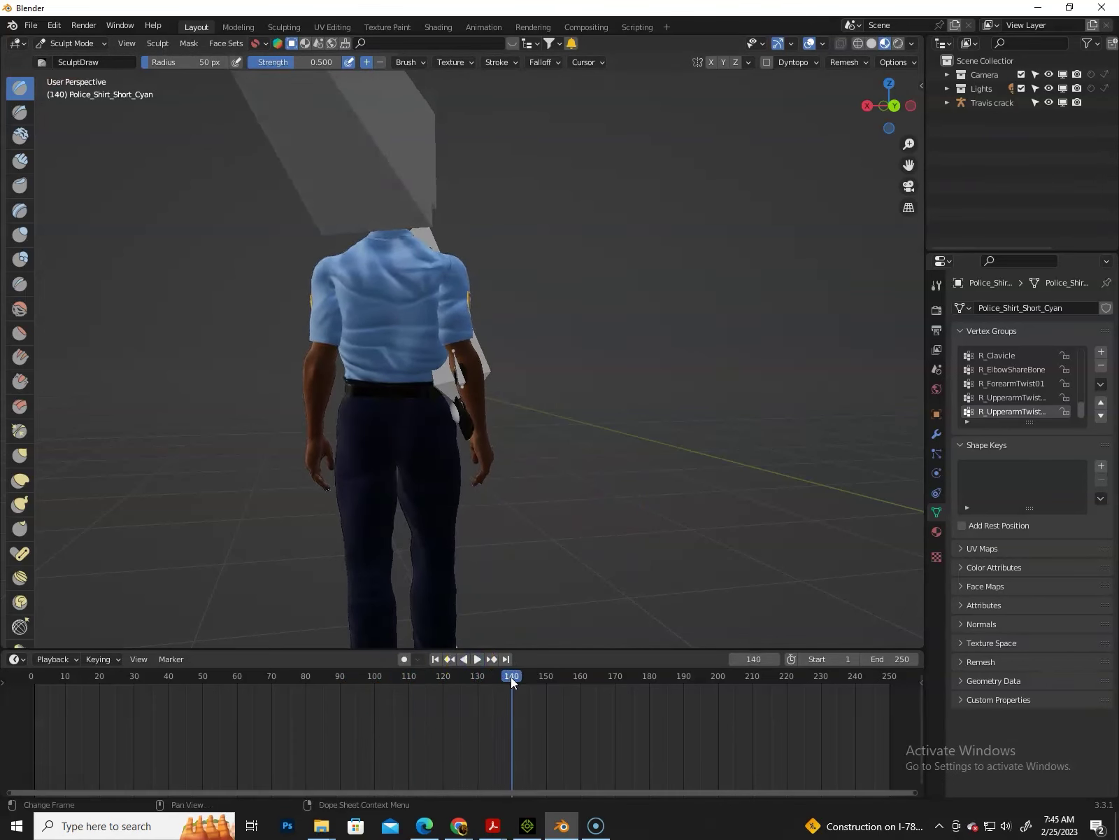
View the character from the front and switch the shirt back to Object Mode
middle_click_drag(720, 294, 418, 306)
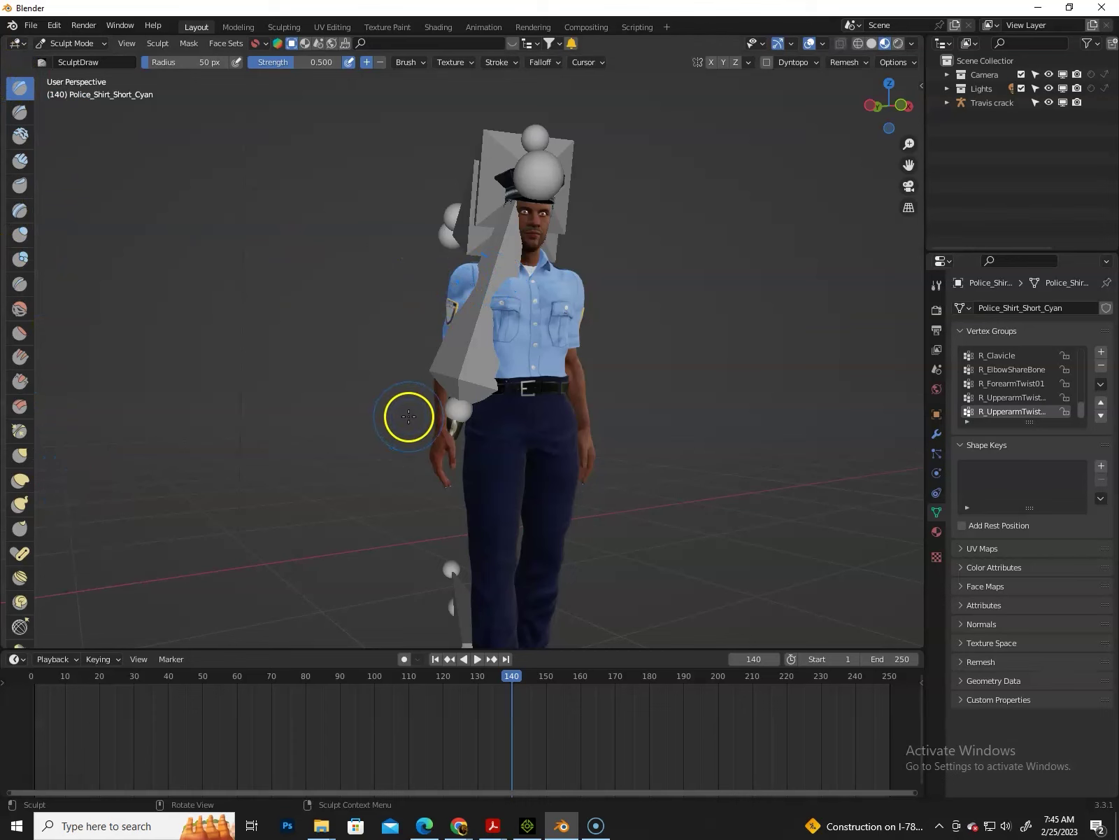
left_click(102, 43)
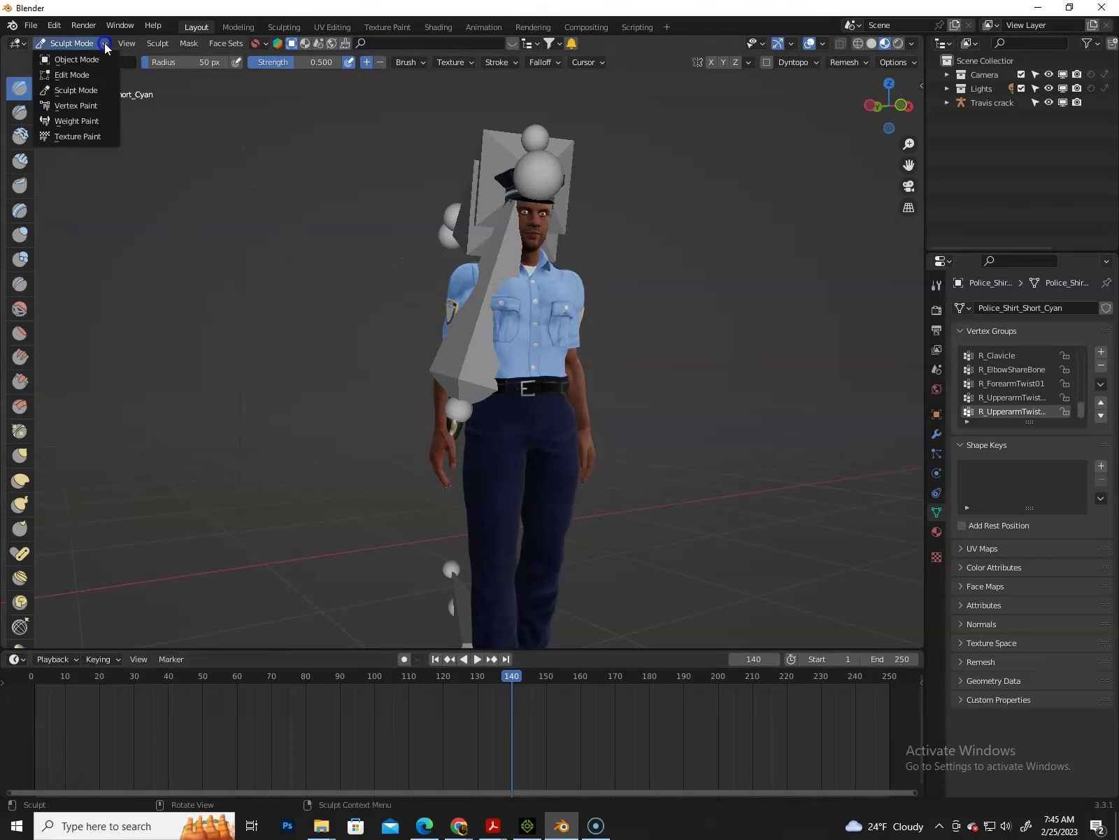
left_click(82, 58)
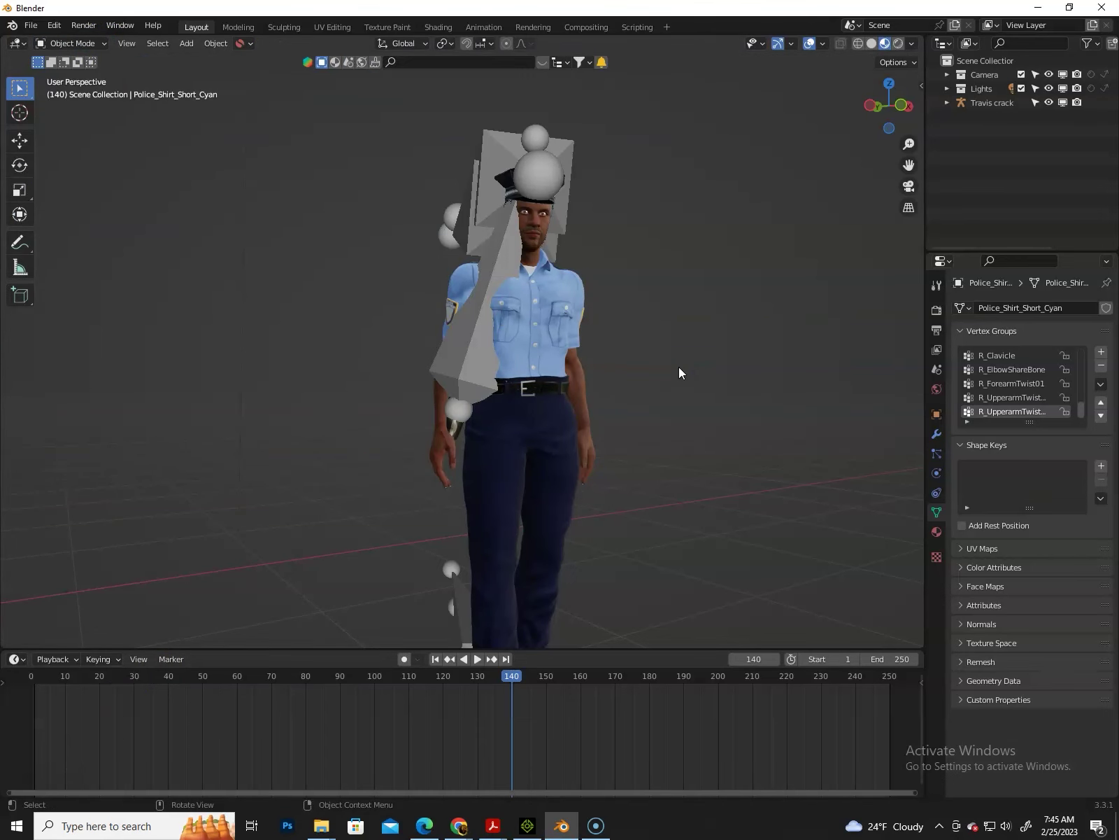
Align the camera to the current view and reposition it to frame the whole character from behind
key("KP_0")
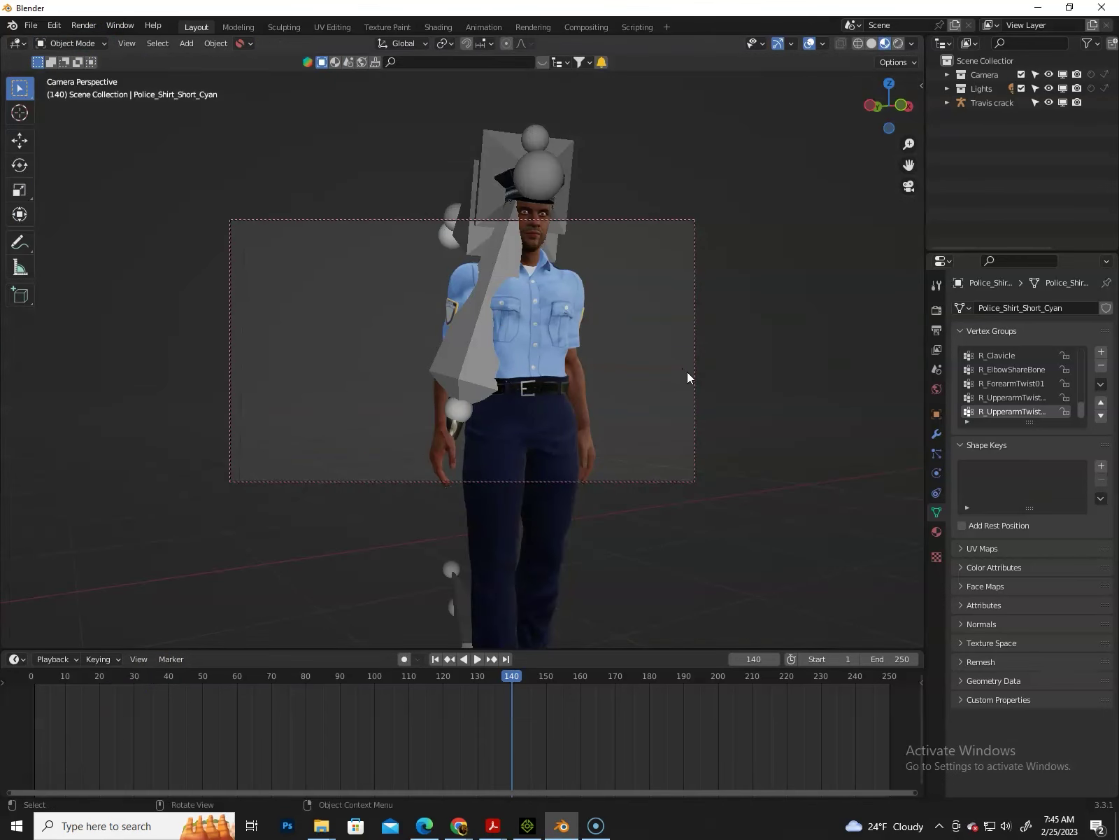
left_click(571, 341)
scroll(563, 377, "down", 4)
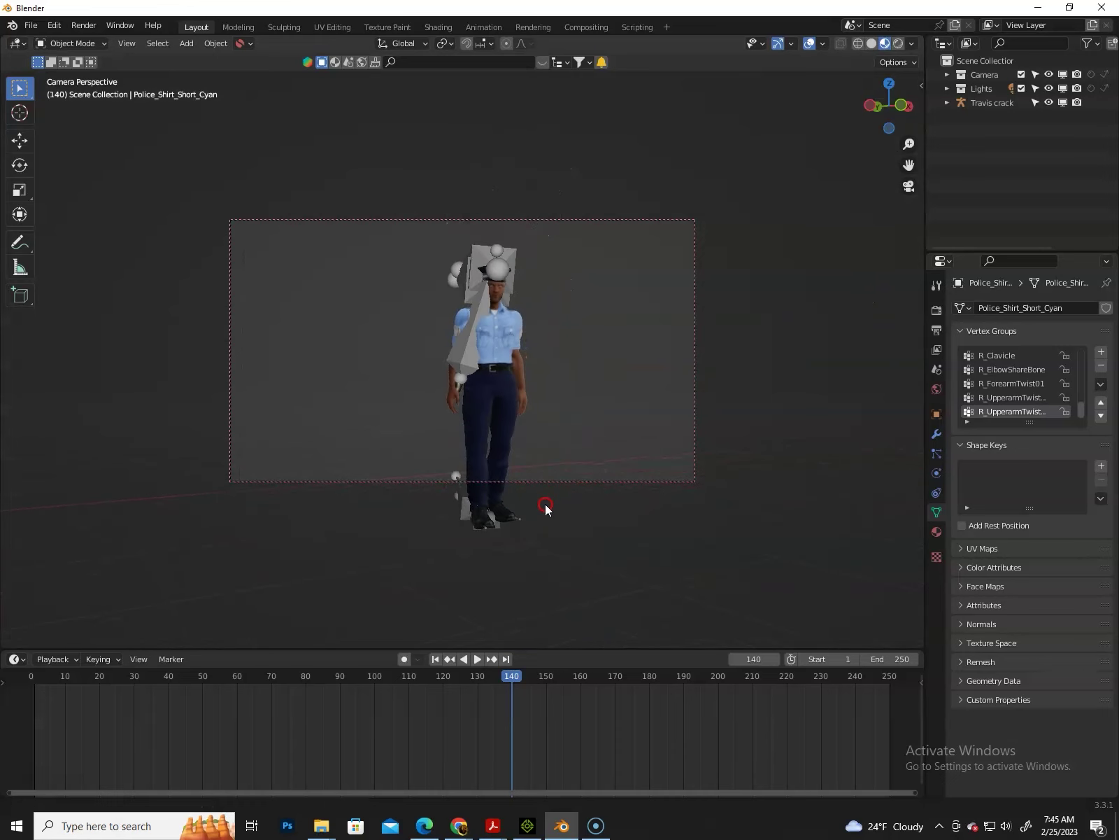
middle_click_drag(542, 410, 503, 396)
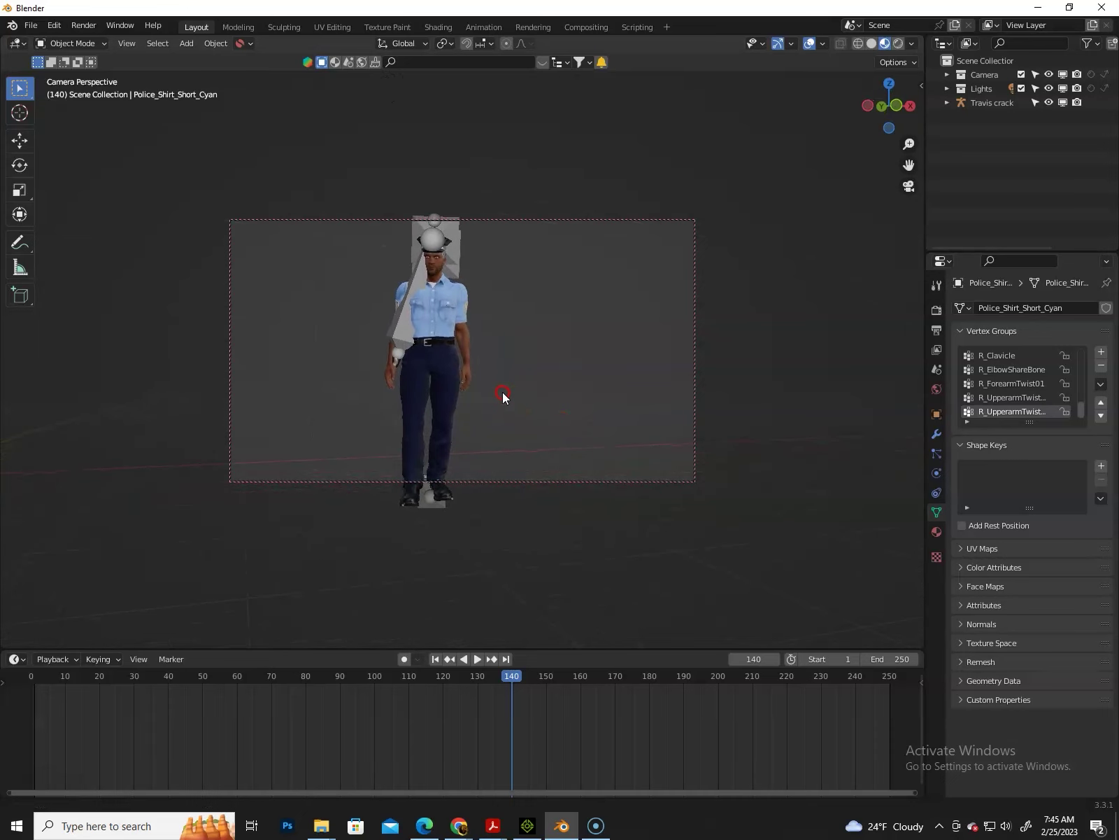
middle_click_drag(547, 437, 328, 426)
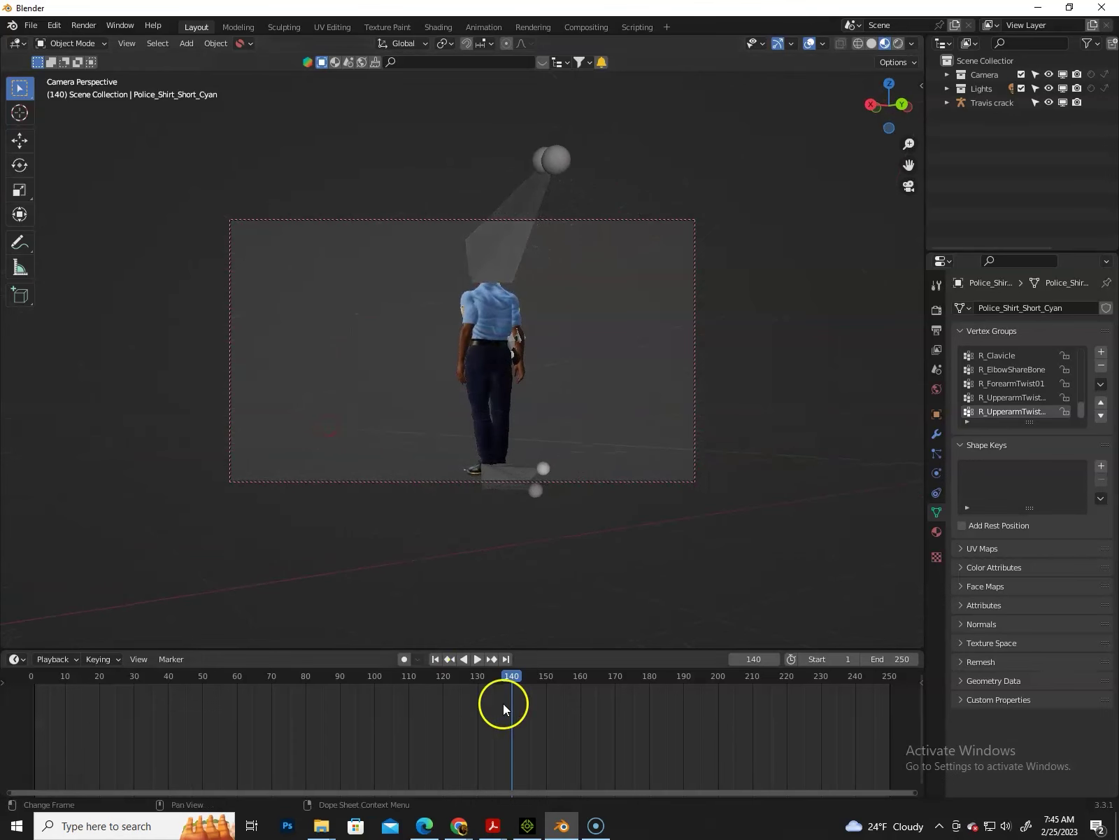
Play the animation from frame 1 through the camera while orbiting the camera around the character's back
left_click(436, 659)
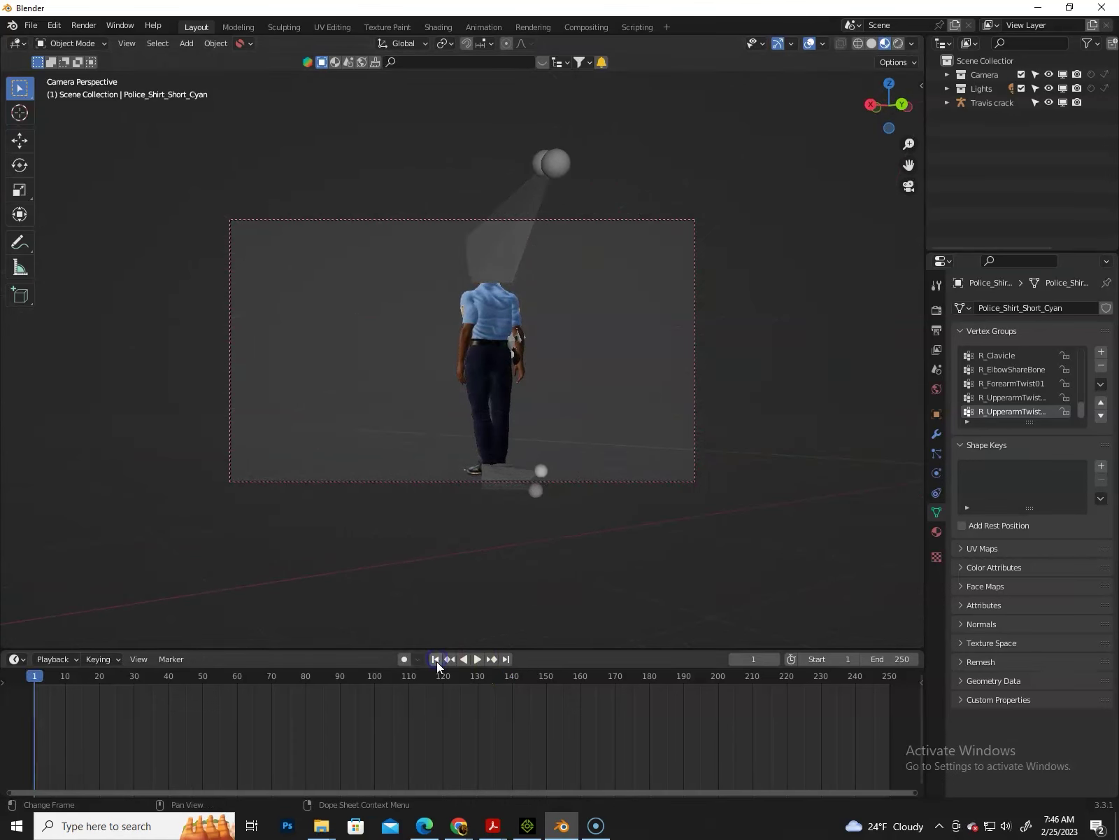
left_click(479, 659)
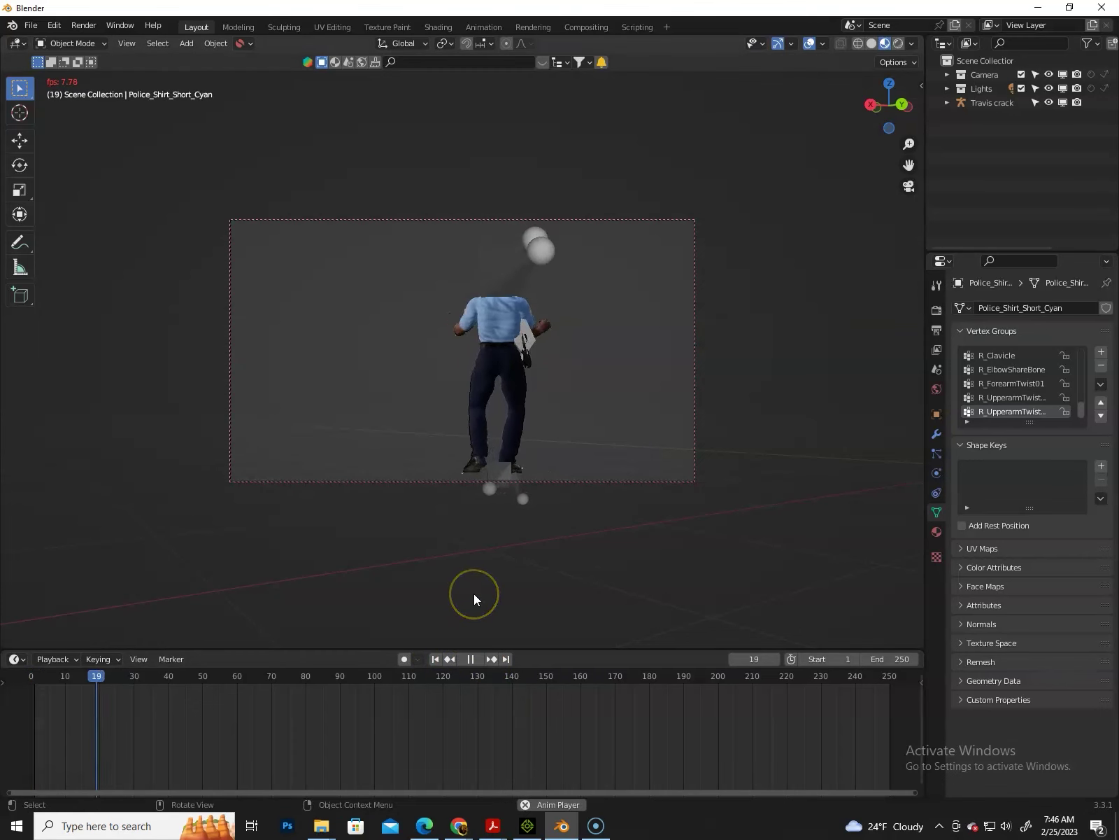
middle_click_drag(604, 419, 518, 423)
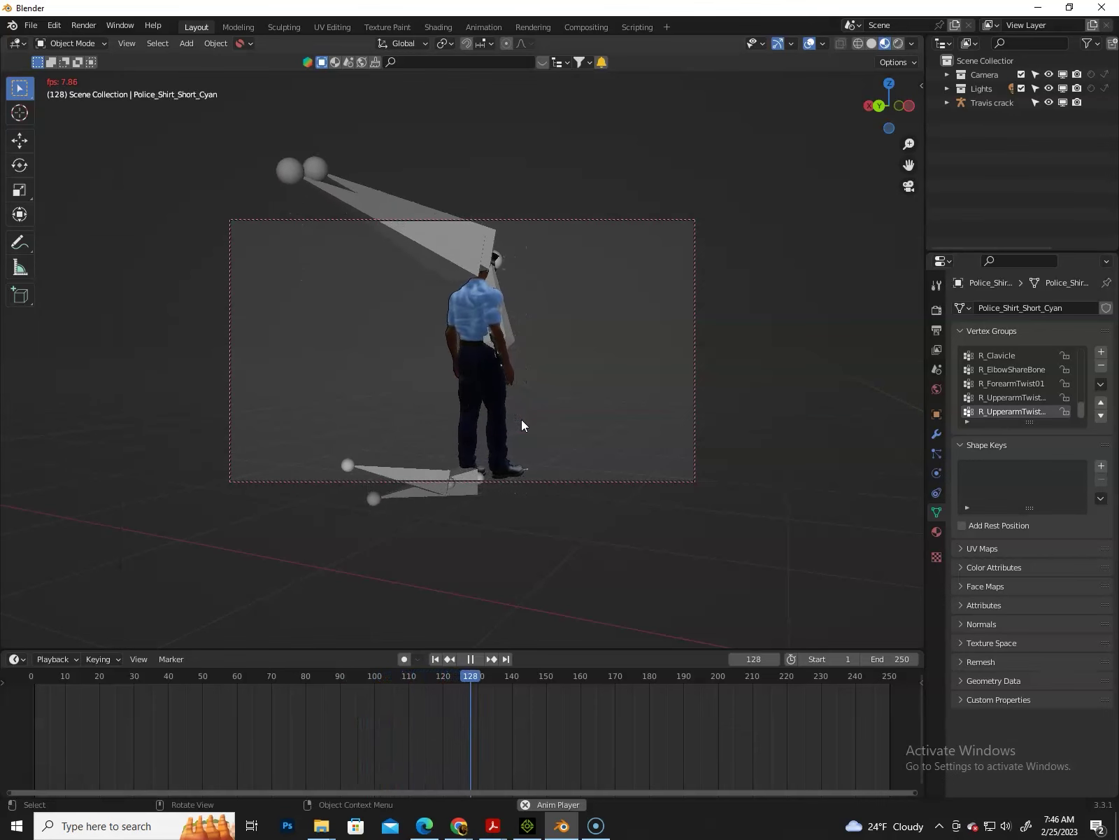
key("space")
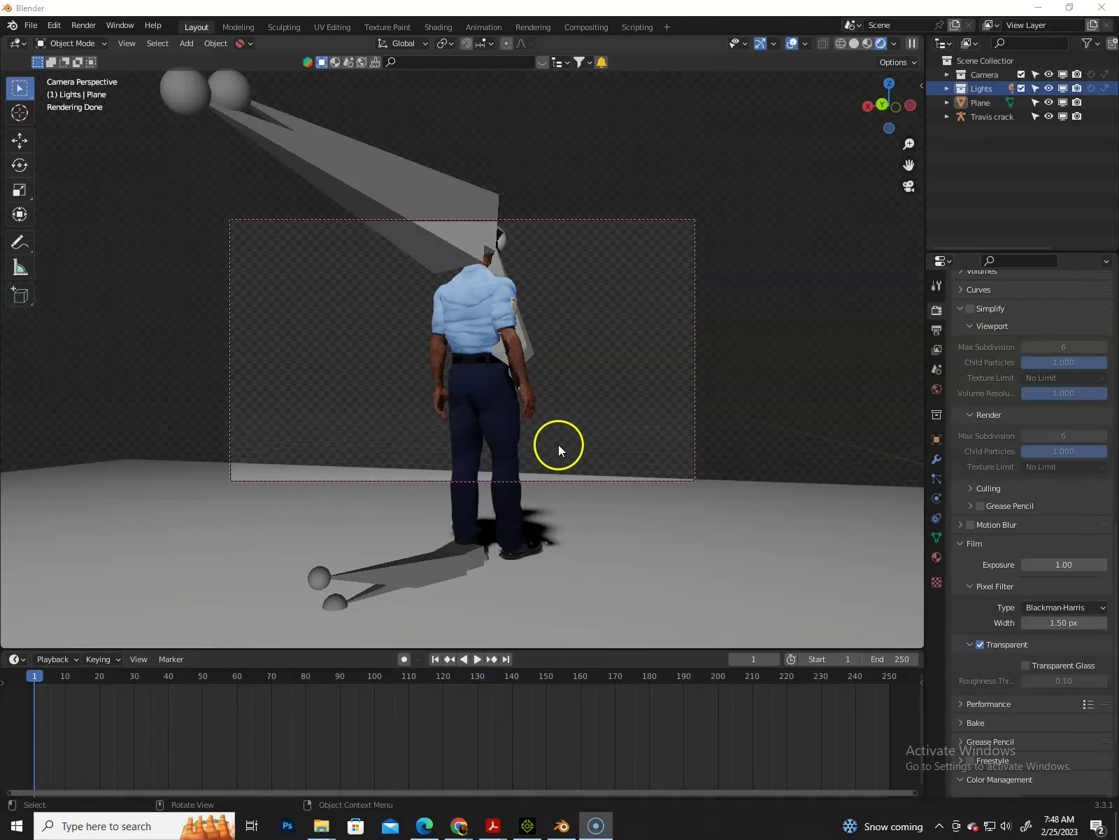
Adjust the camera angle slightly and set the output frame range to end at frame 120
middle_click_drag(560, 444, 544, 450)
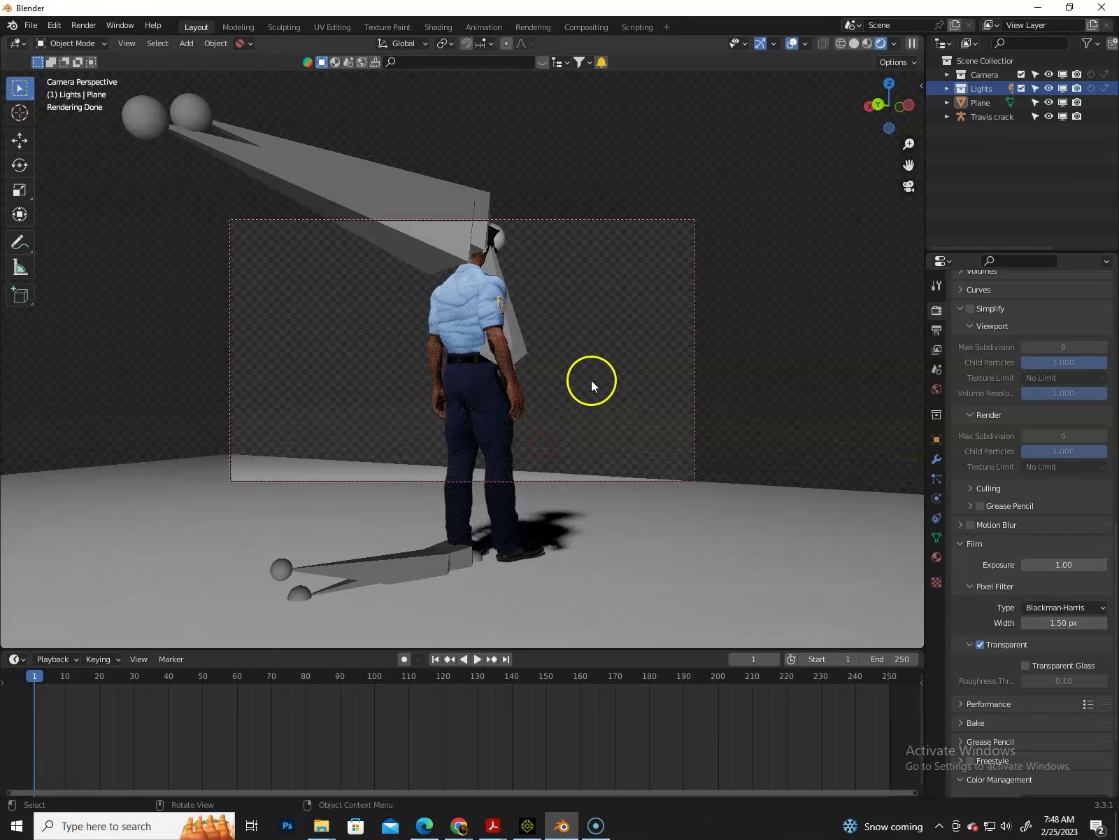
left_click(938, 329)
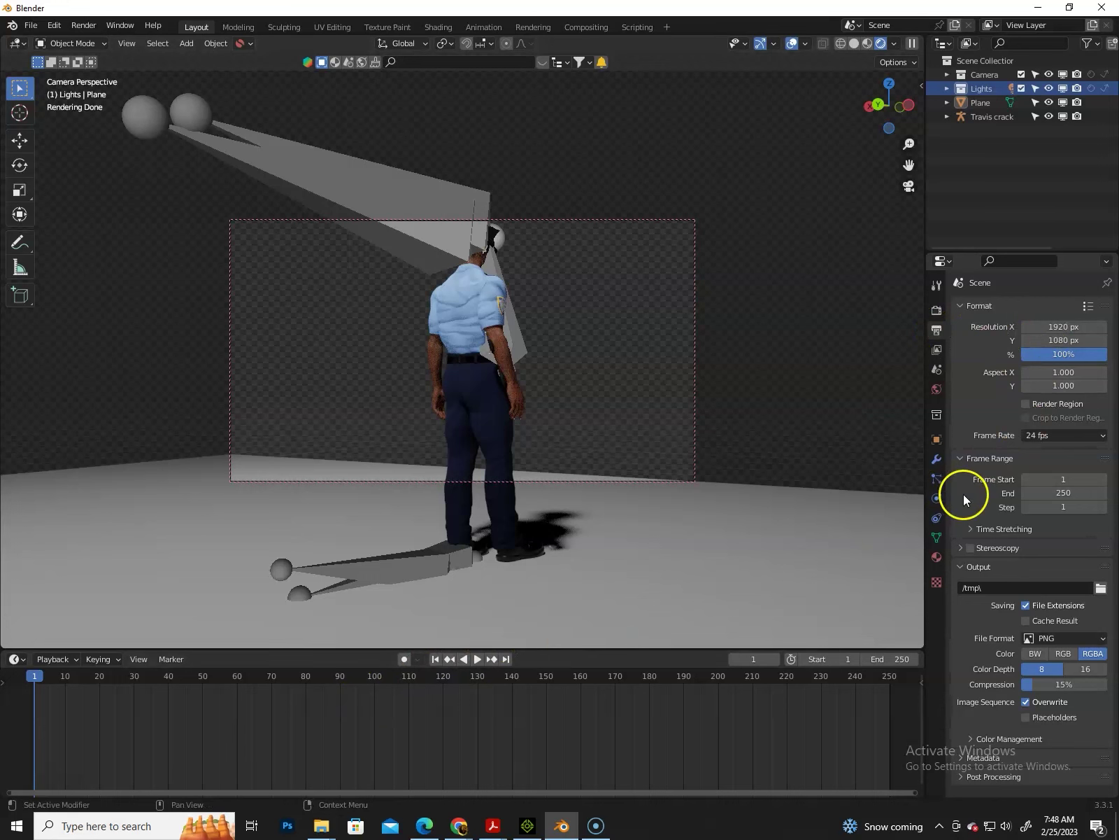
double_click(1054, 494)
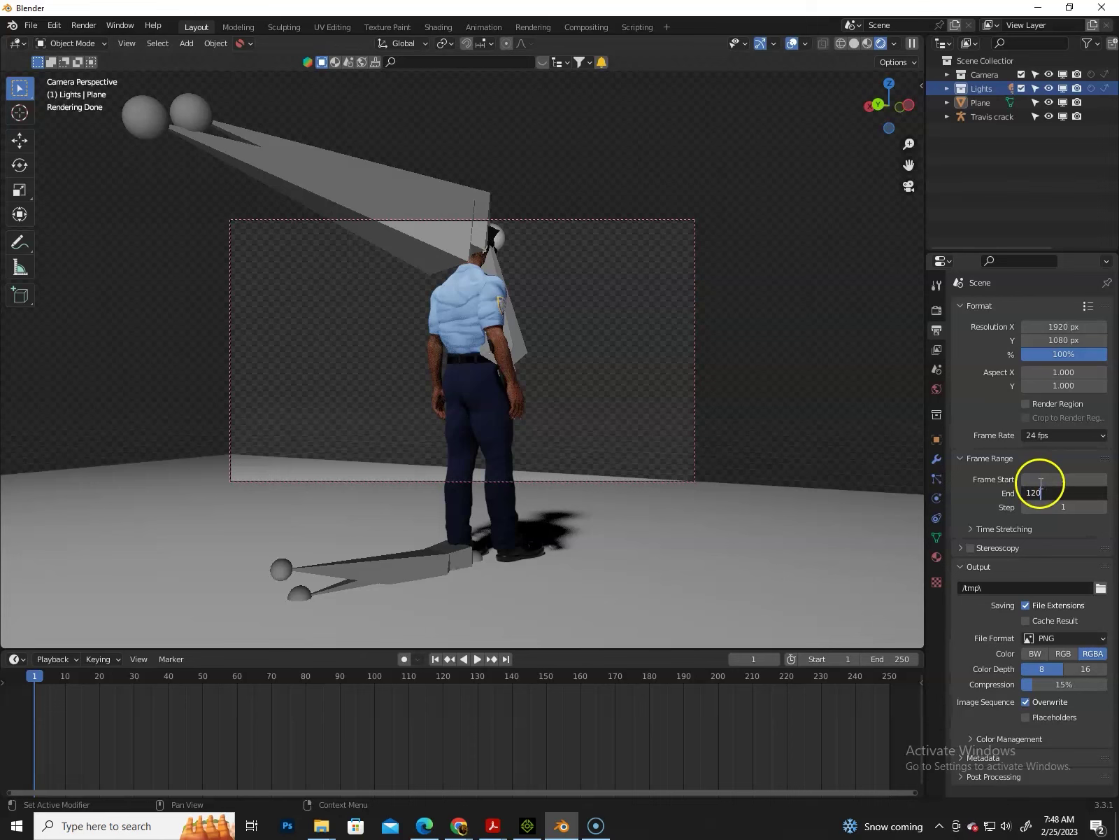
double_click(1058, 504)
Set the render output path to the Desktop with the file name "Sculpt test"
left_click(1100, 588)
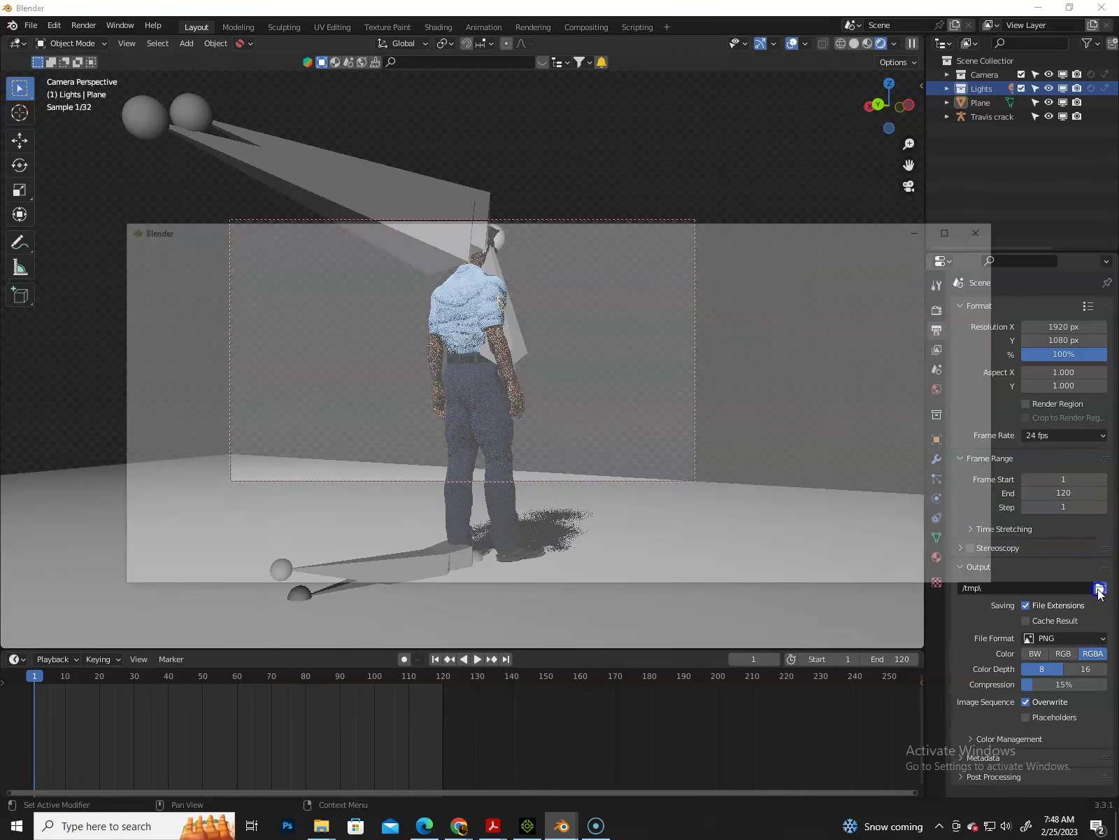
left_click(214, 342)
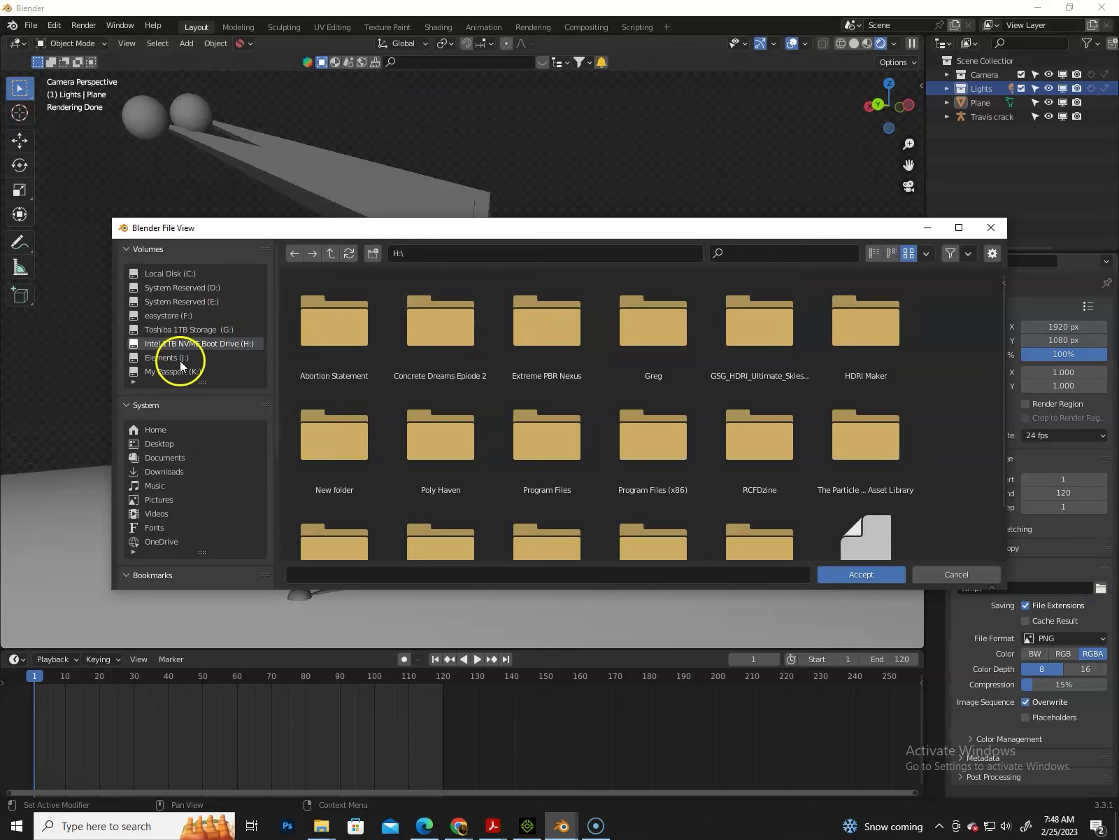
left_click(173, 445)
left_click(387, 577)
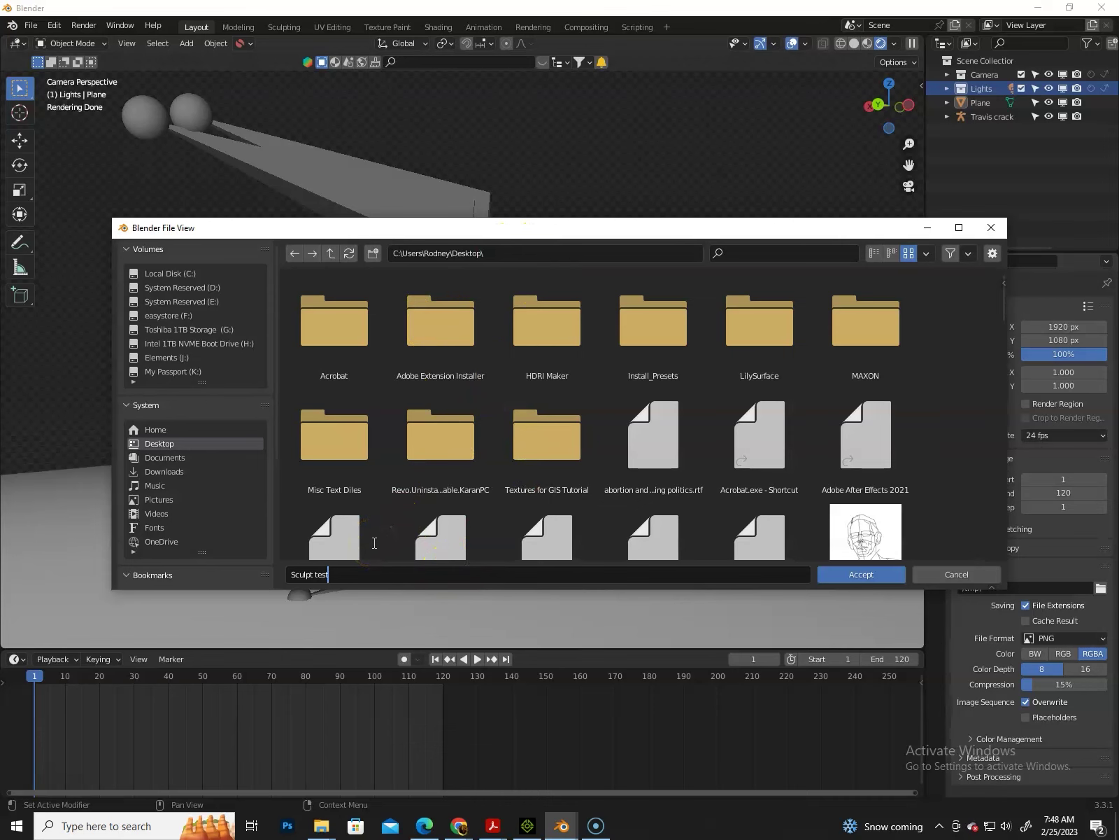
left_click(860, 574)
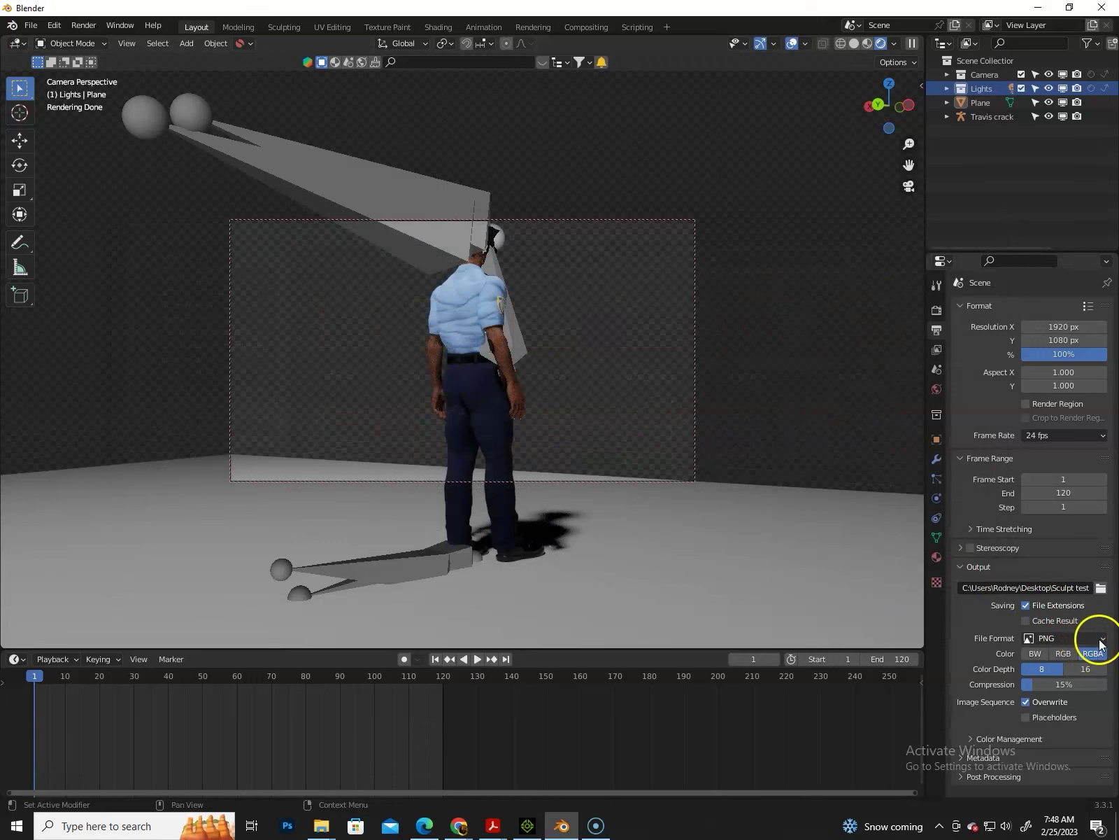
Set the output file format to FFmpeg Video with an MPEG-4 container
left_click(1102, 643)
left_click(1059, 706)
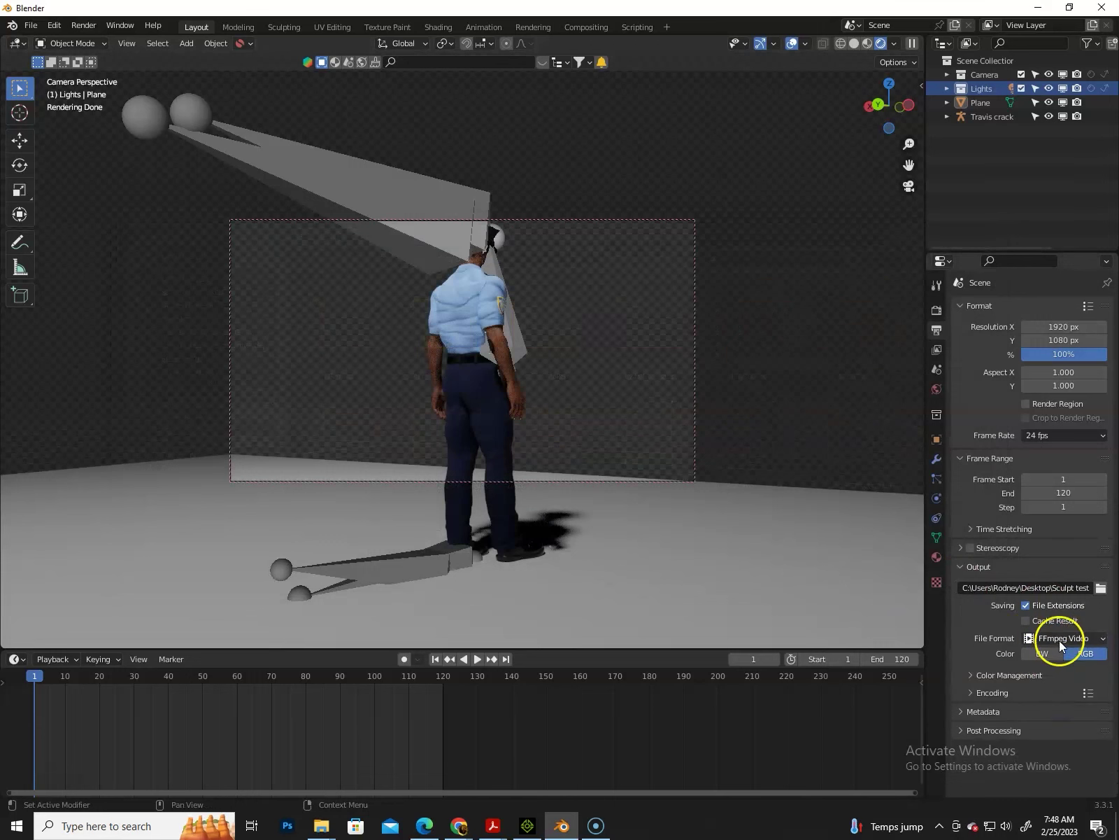
left_click(972, 693)
scroll(1045, 699, "down", 2)
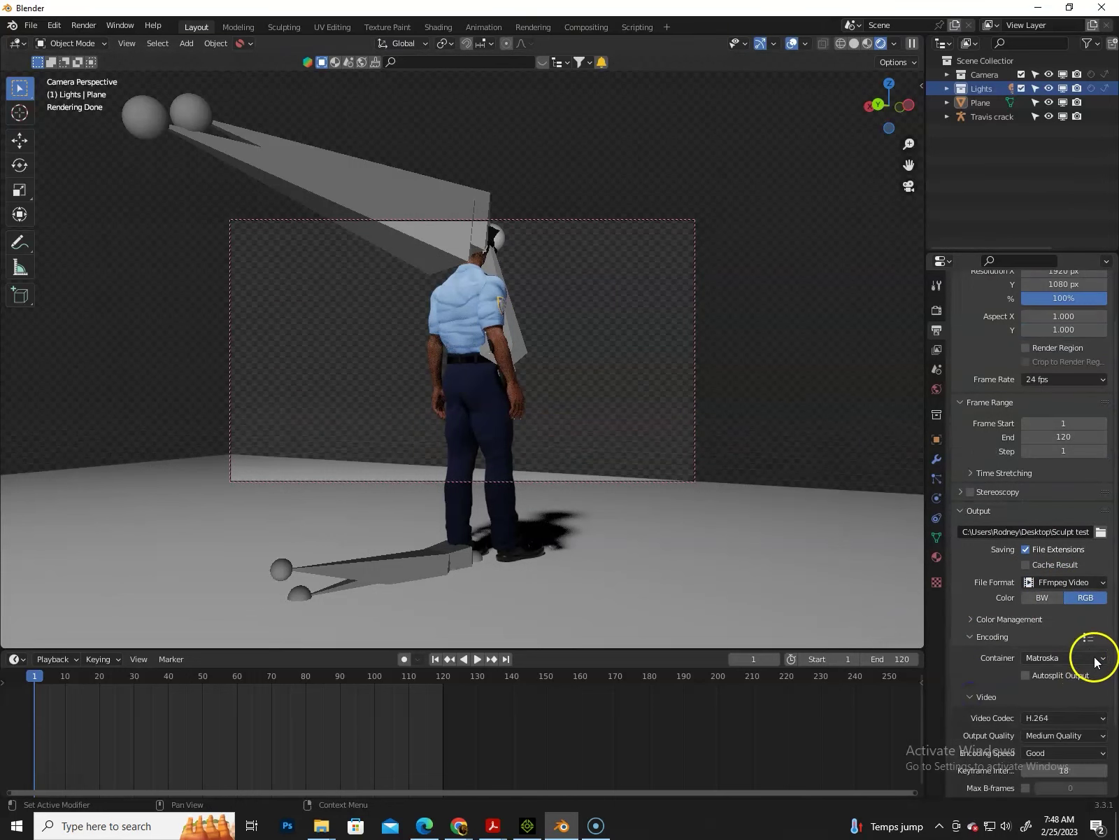
left_click(1096, 662)
left_click(1057, 625)
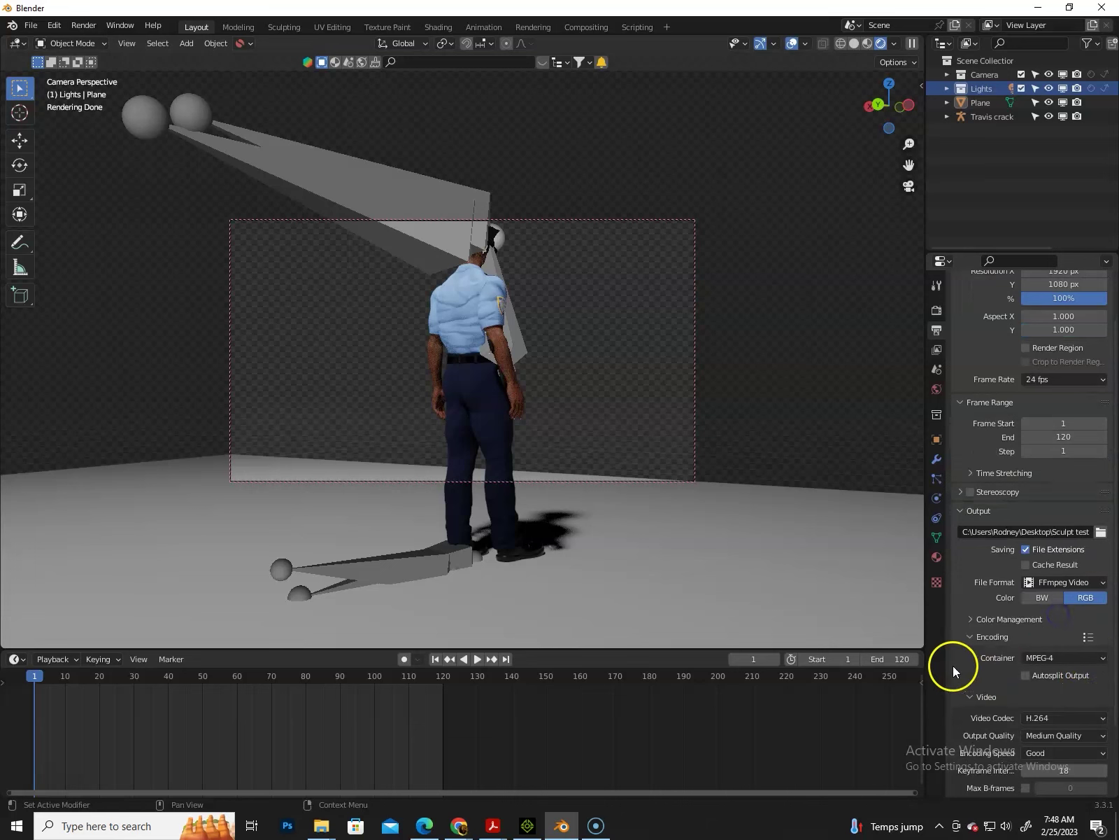
Set the video encoding's output quality to High Quality
scroll(959, 668, "down", 3)
left_click(1106, 654)
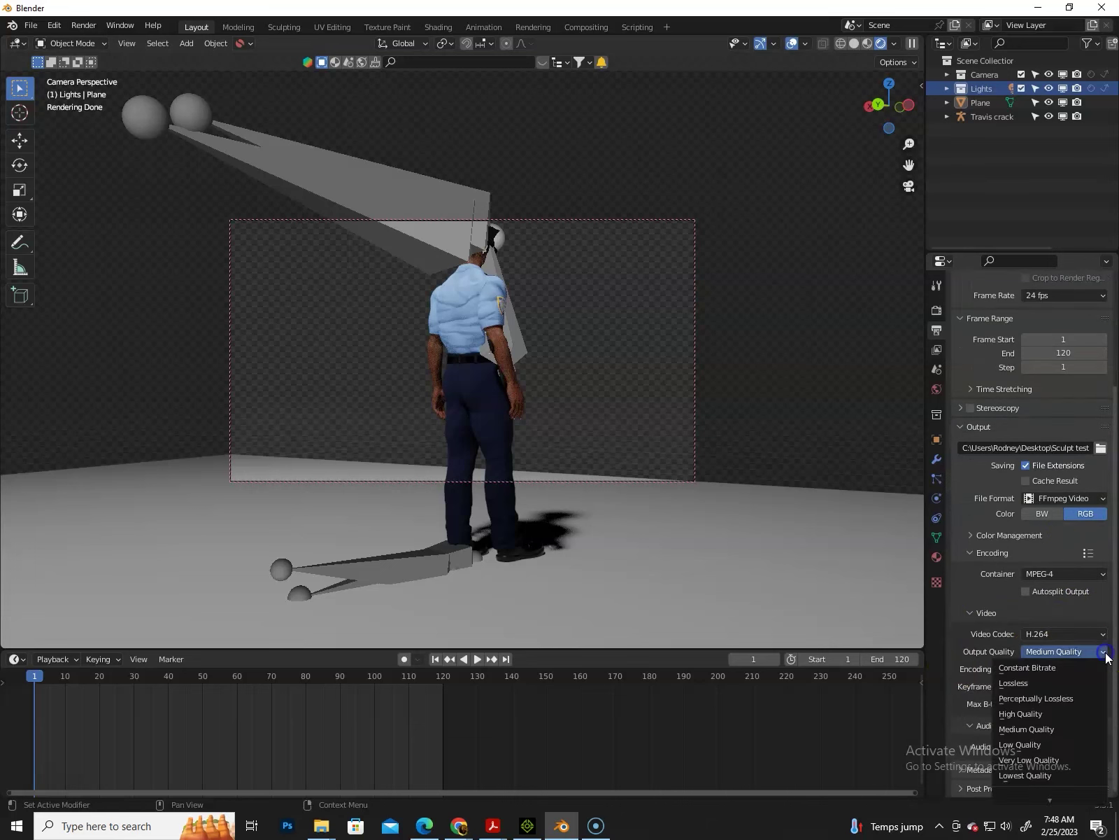
left_click(1038, 715)
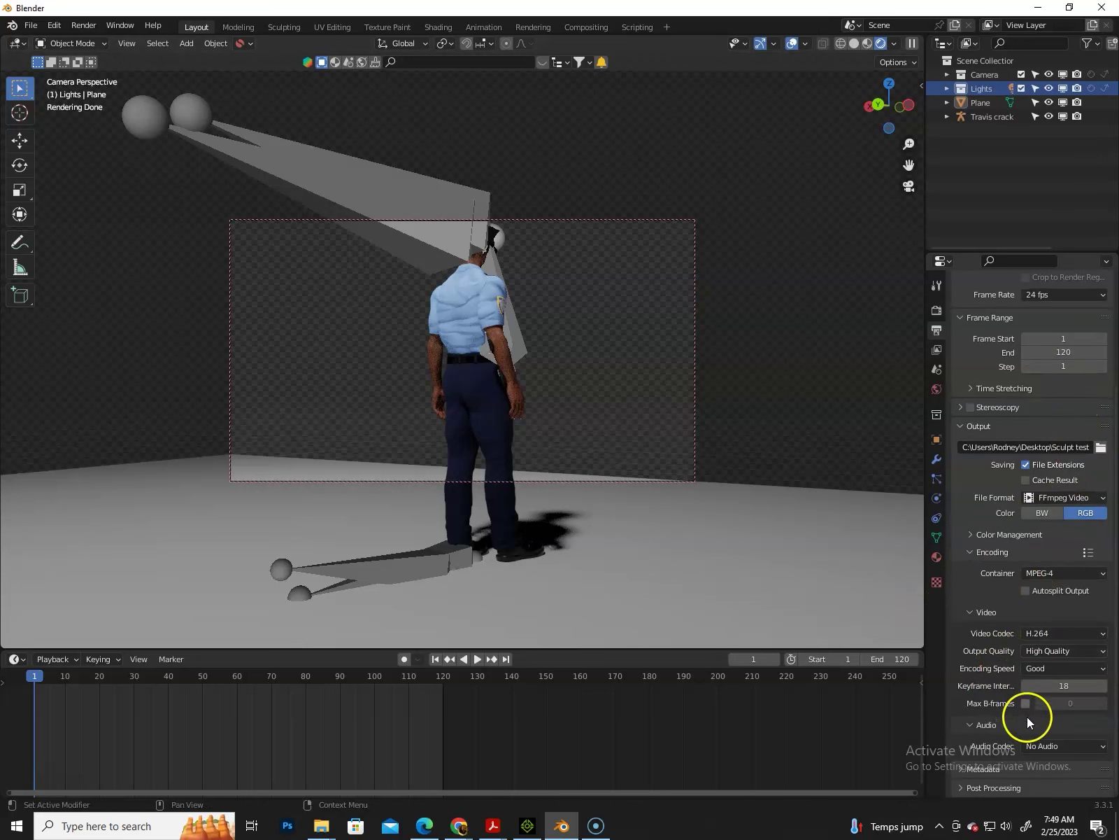
Render the full animation to the video file
left_click(84, 26)
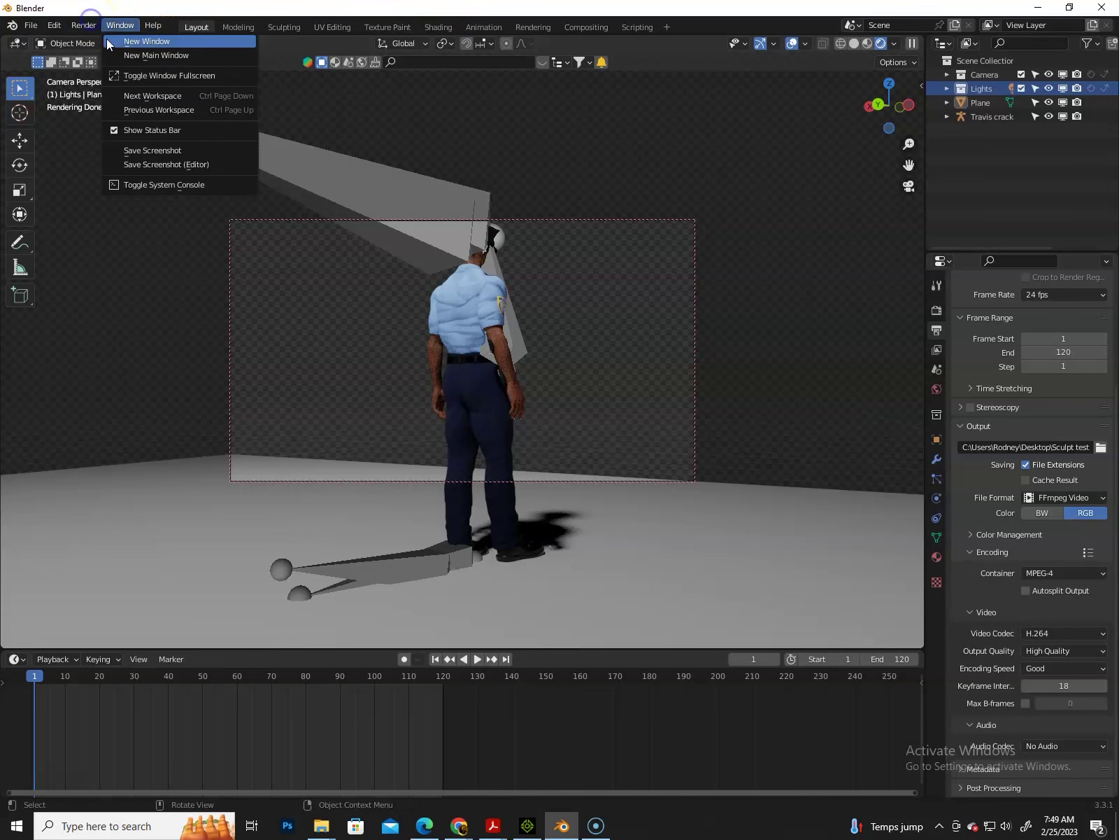
left_click(92, 28)
left_click(92, 28)
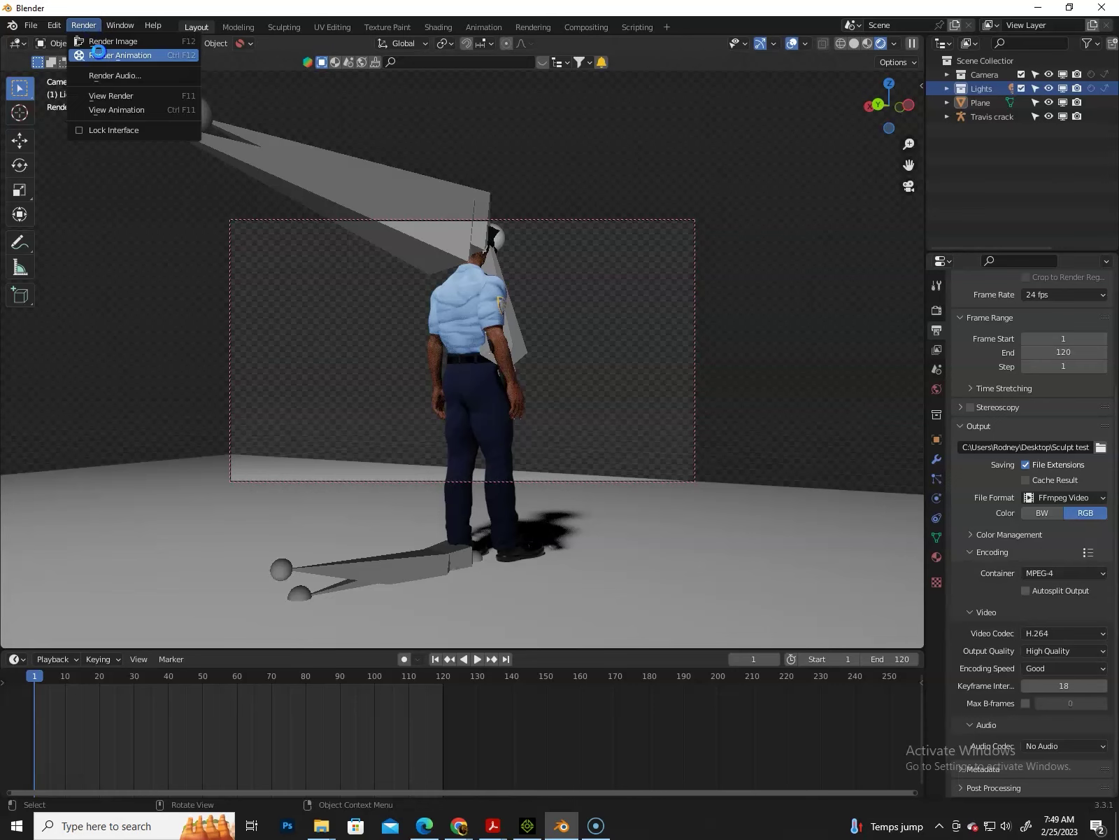
left_click(99, 53)
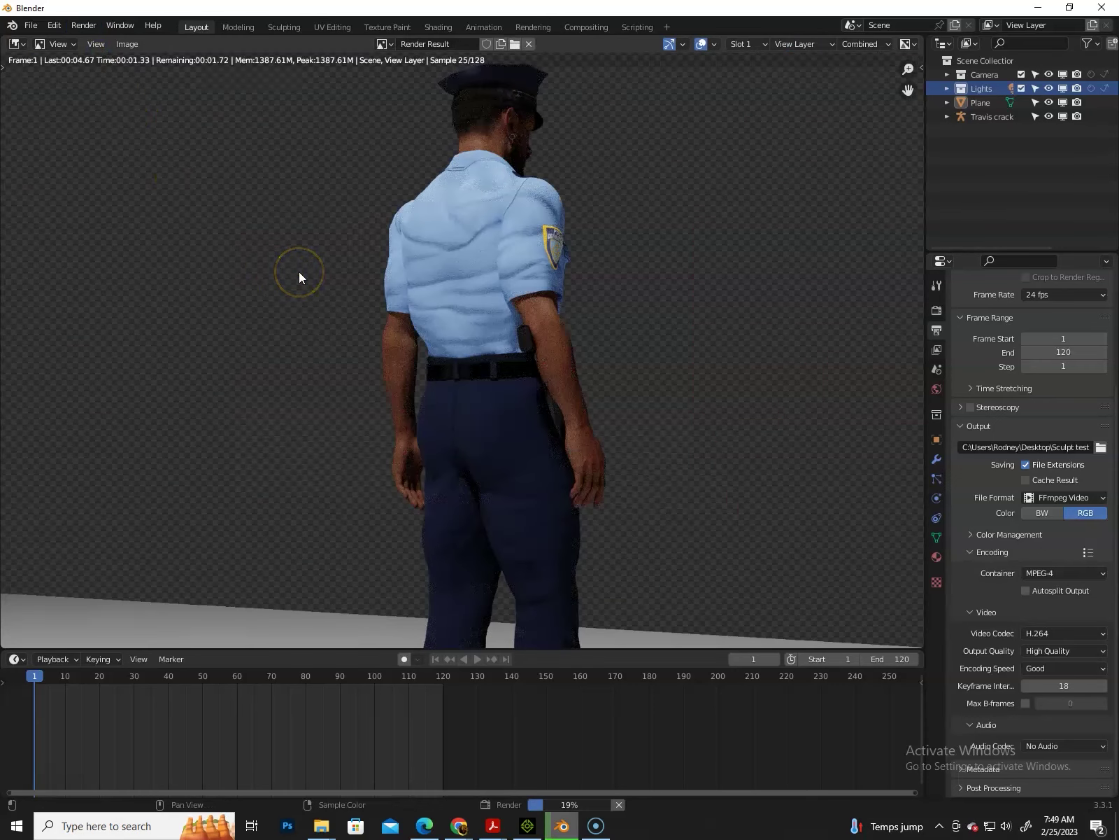
scroll(300, 271, "down", 2)
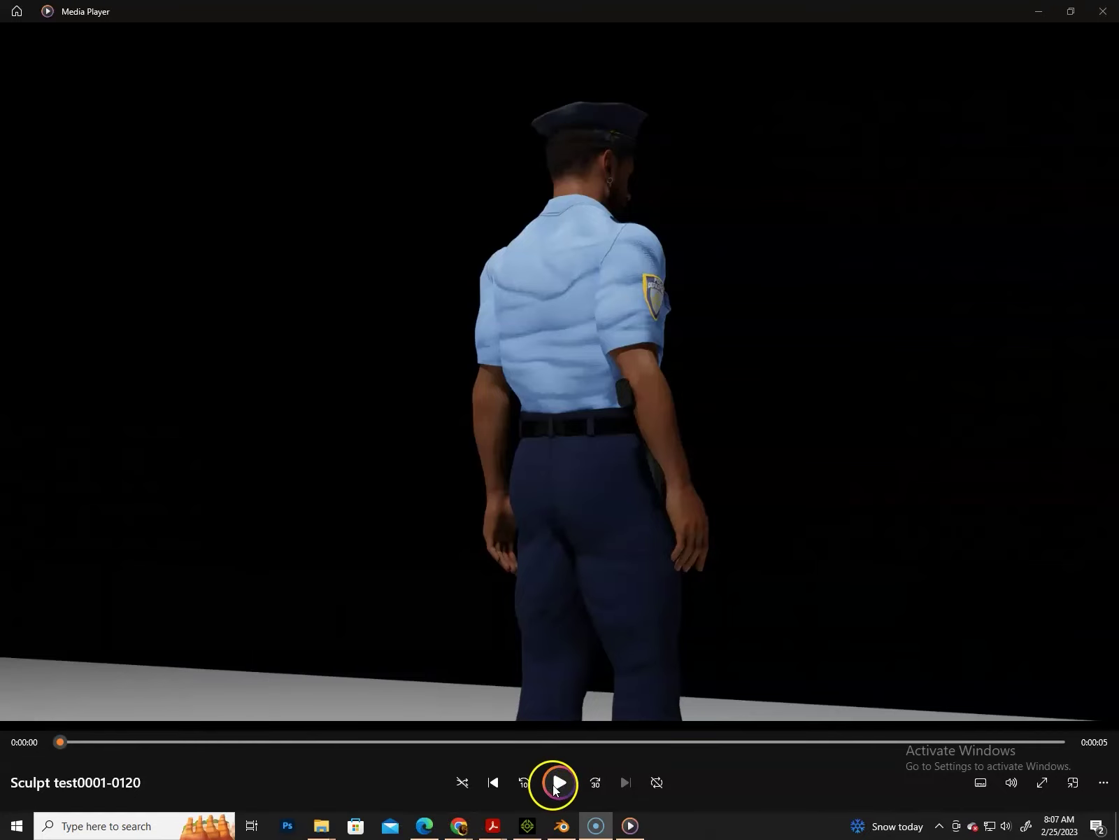
Play the rendered video "Sculpt test0001-0120" in Media Player to check the shirt for skin poking through
left_click(556, 783)
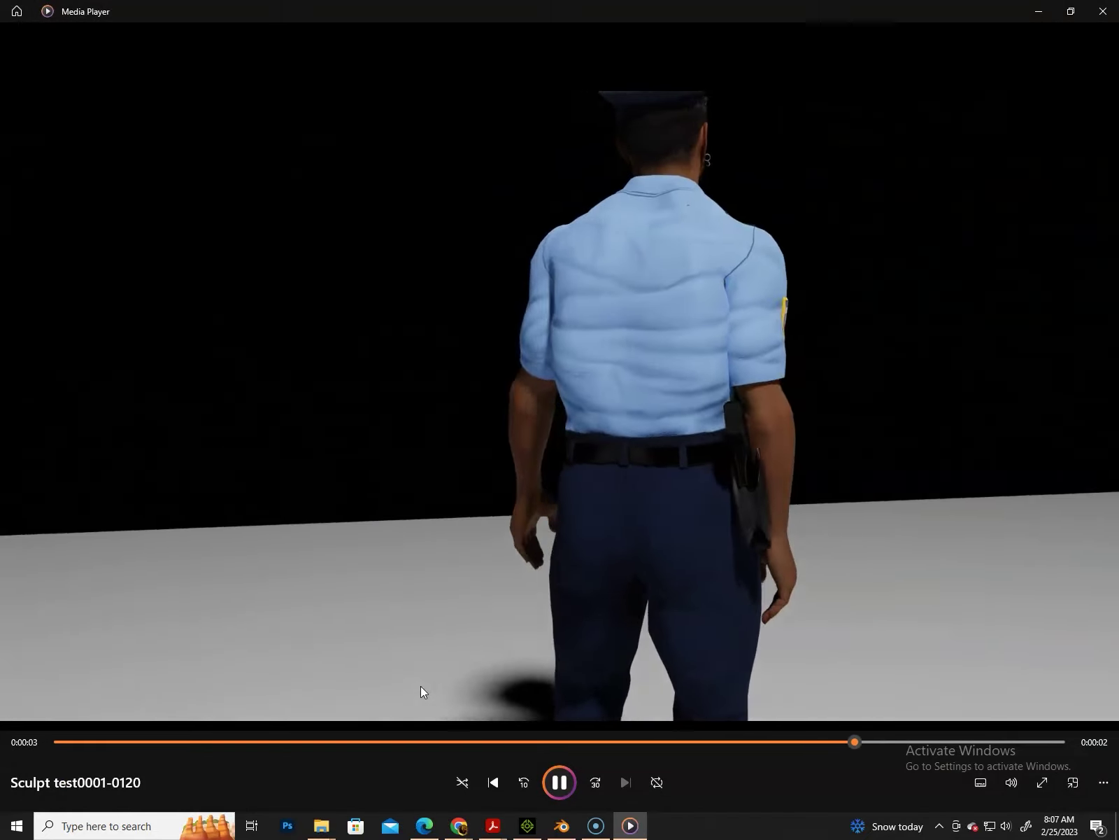
left_click(426, 708)
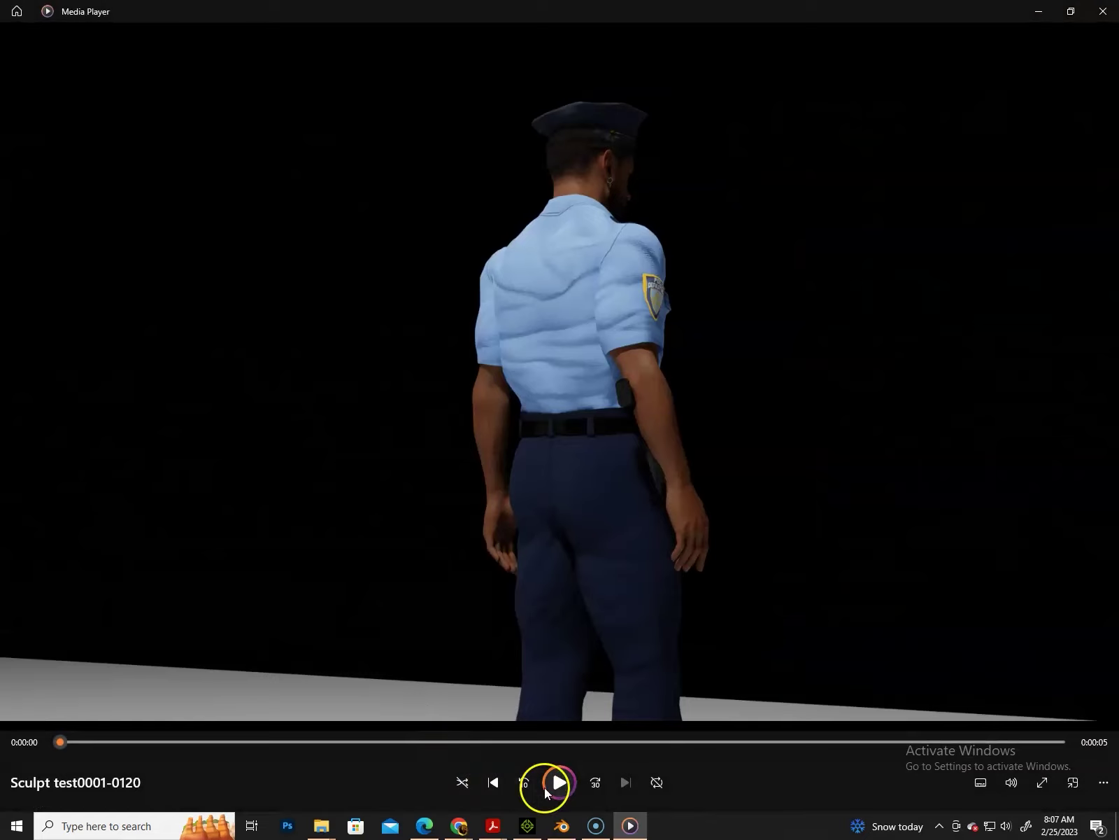